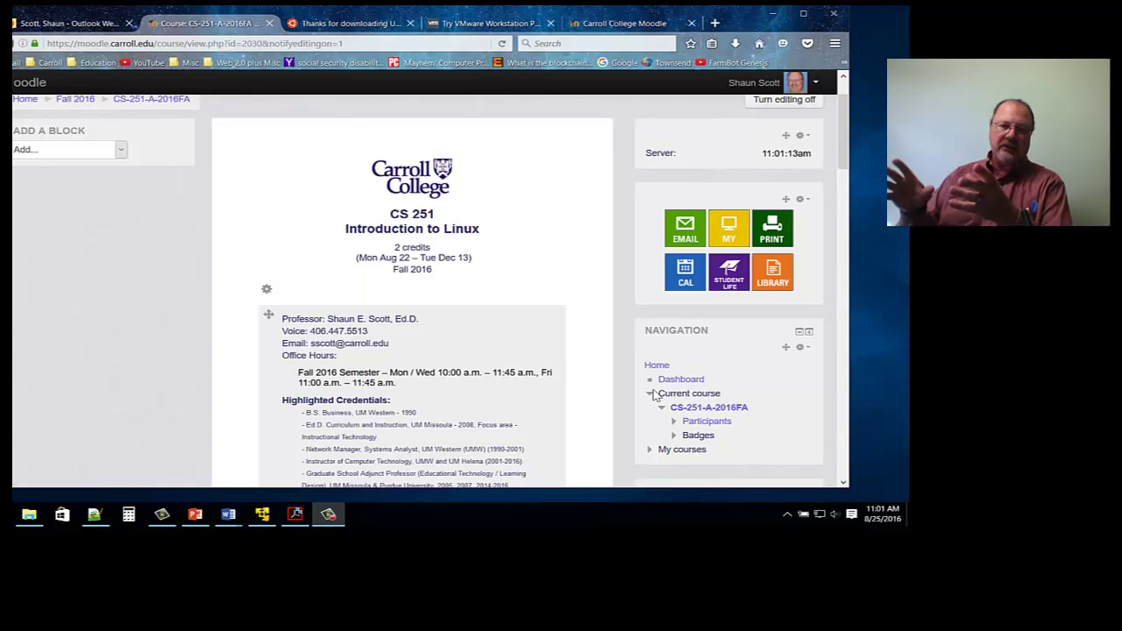
Scroll the CS 251 Moodle page down to the Linux Installation (VM) notes and download links.
scroll(612, 389, down, 5)
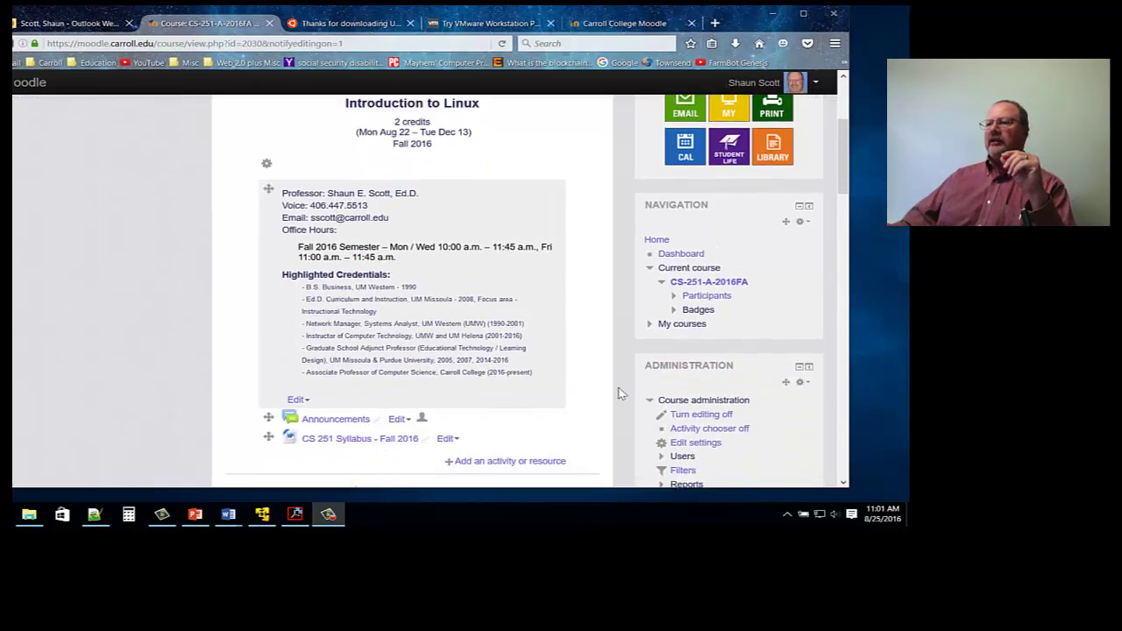
scroll(600, 377, down, 2)
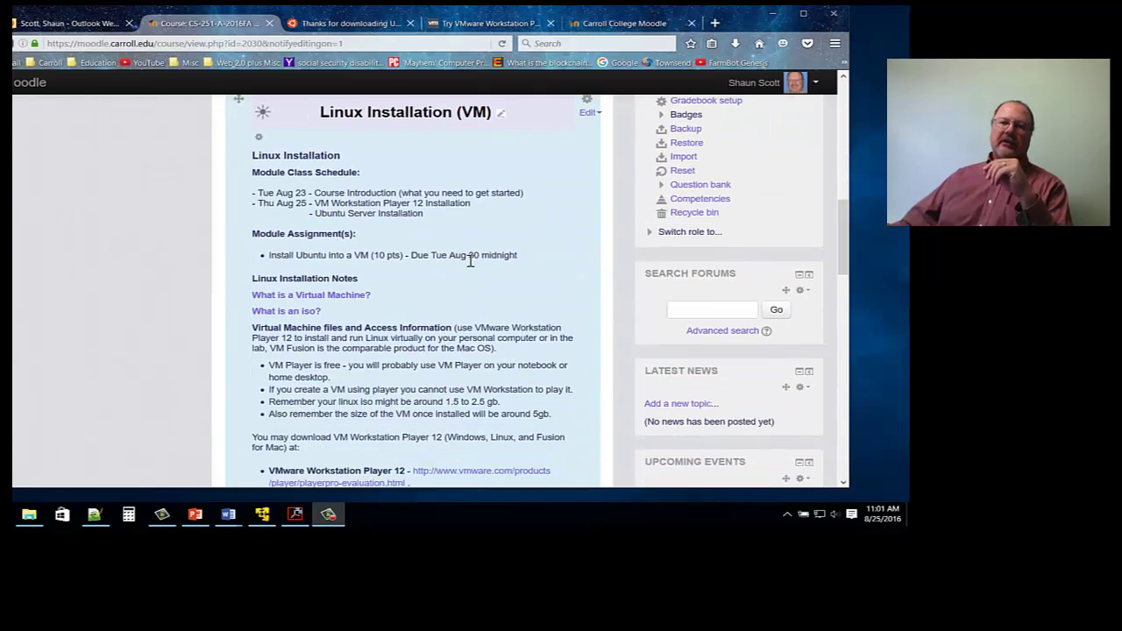
scroll(478, 257, down, 2)
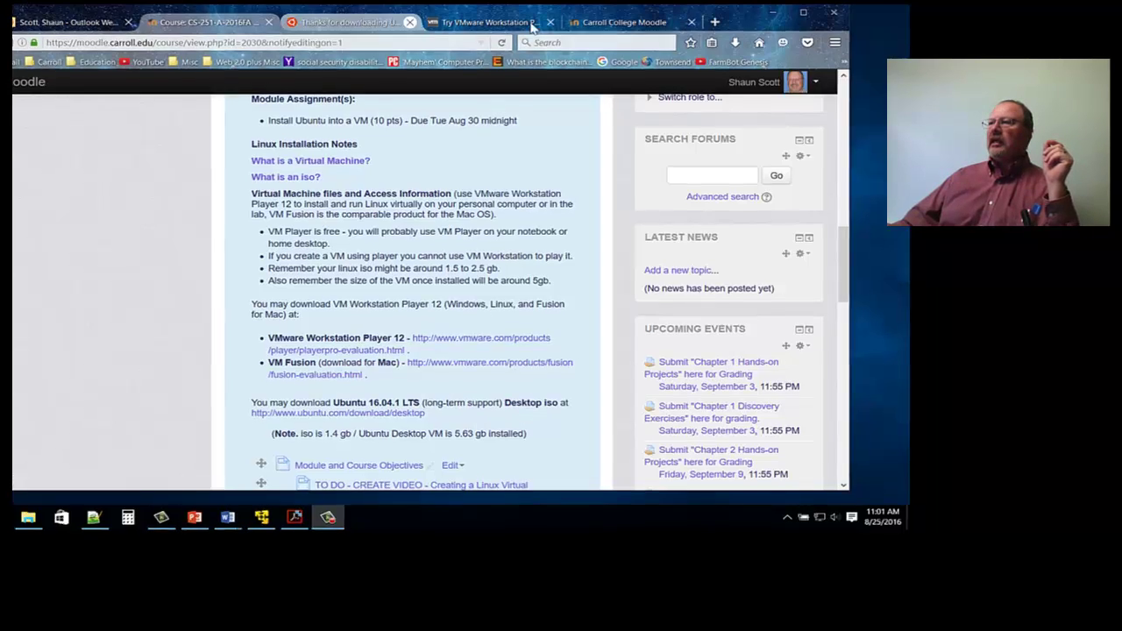
click(565, 10)
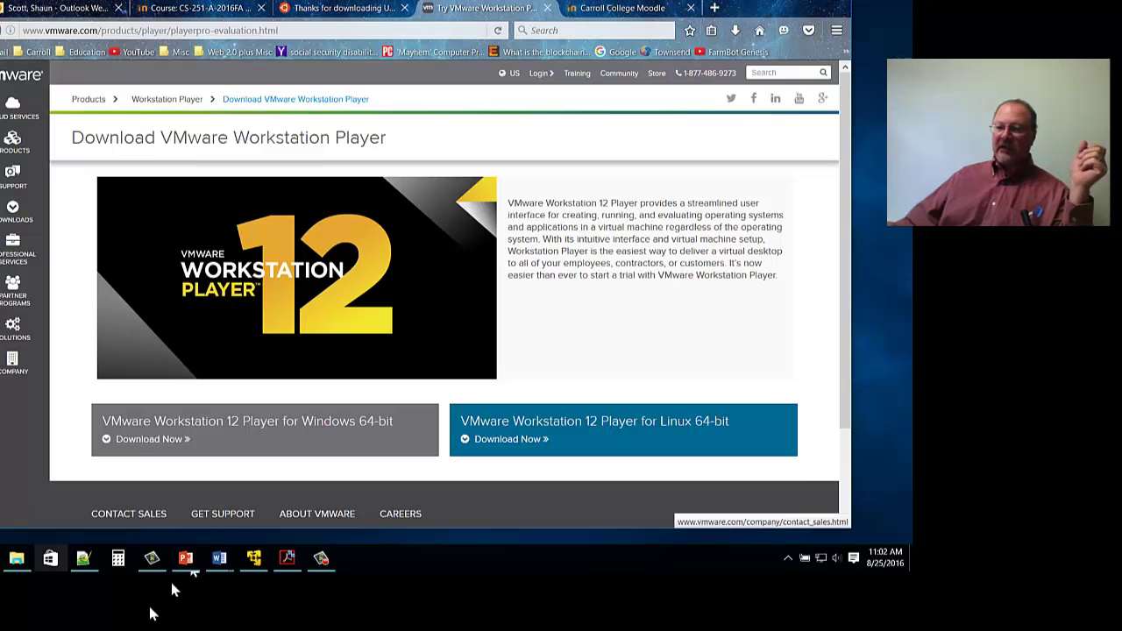
click(16, 557)
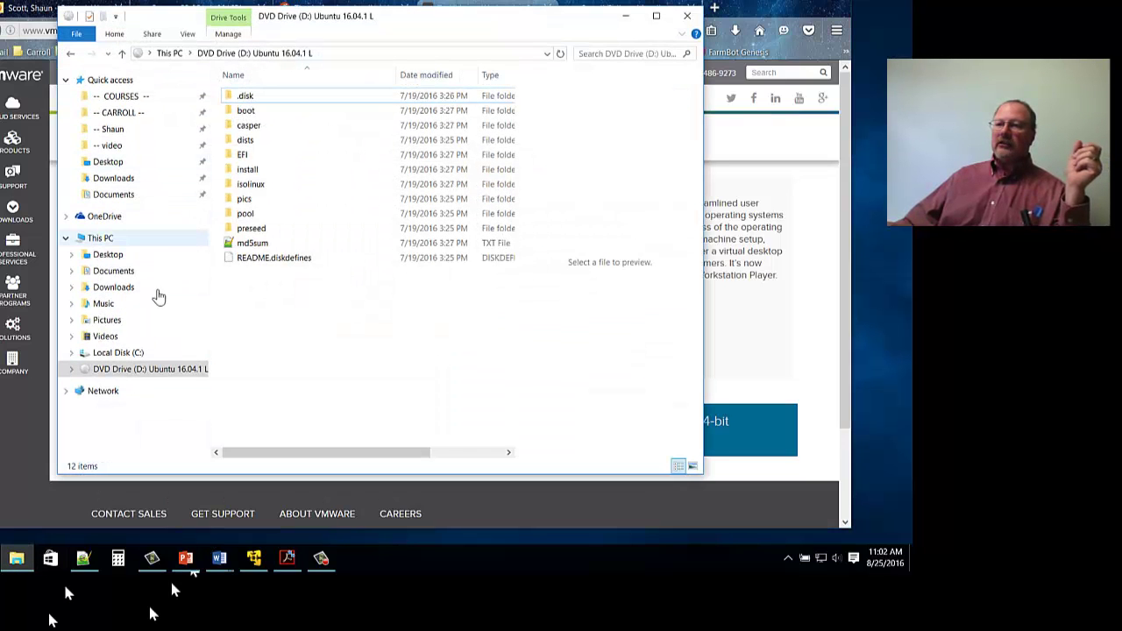
click(114, 178)
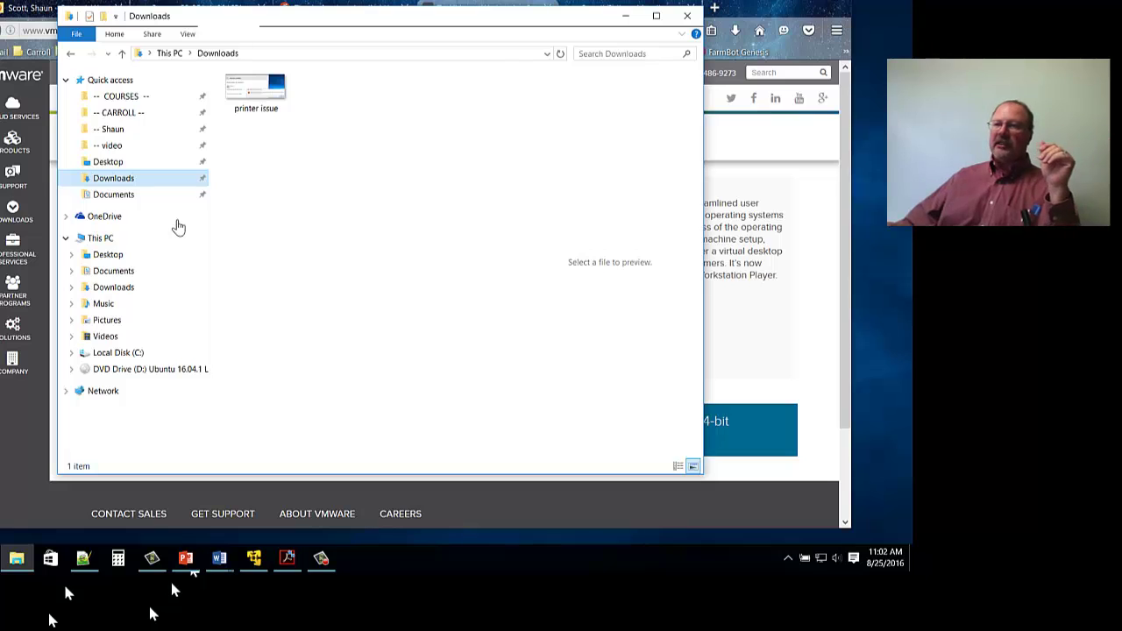
click(771, 35)
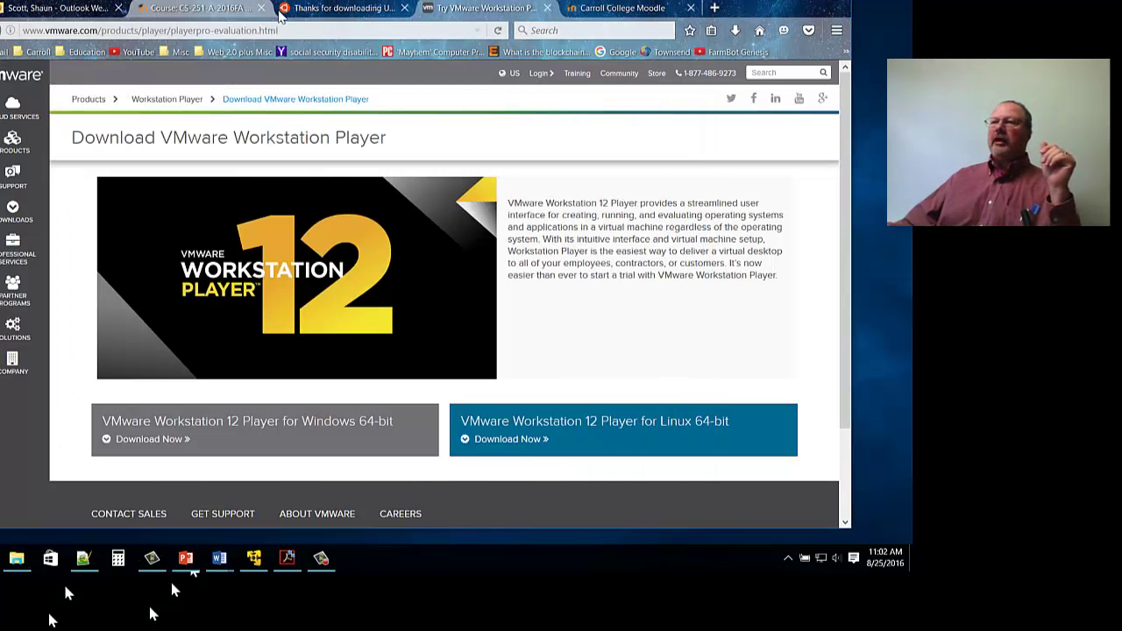
Check the Ubuntu and Moodle tabs, then follow the course's ubuntu.com/download/desktop link.
click(277, 14)
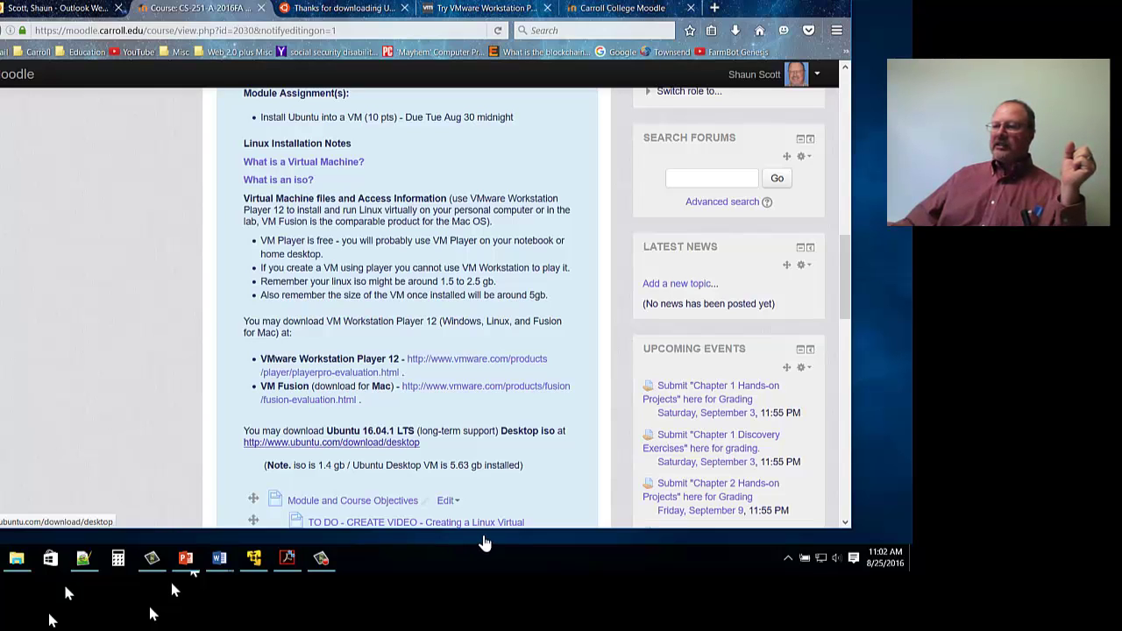
click(342, 8)
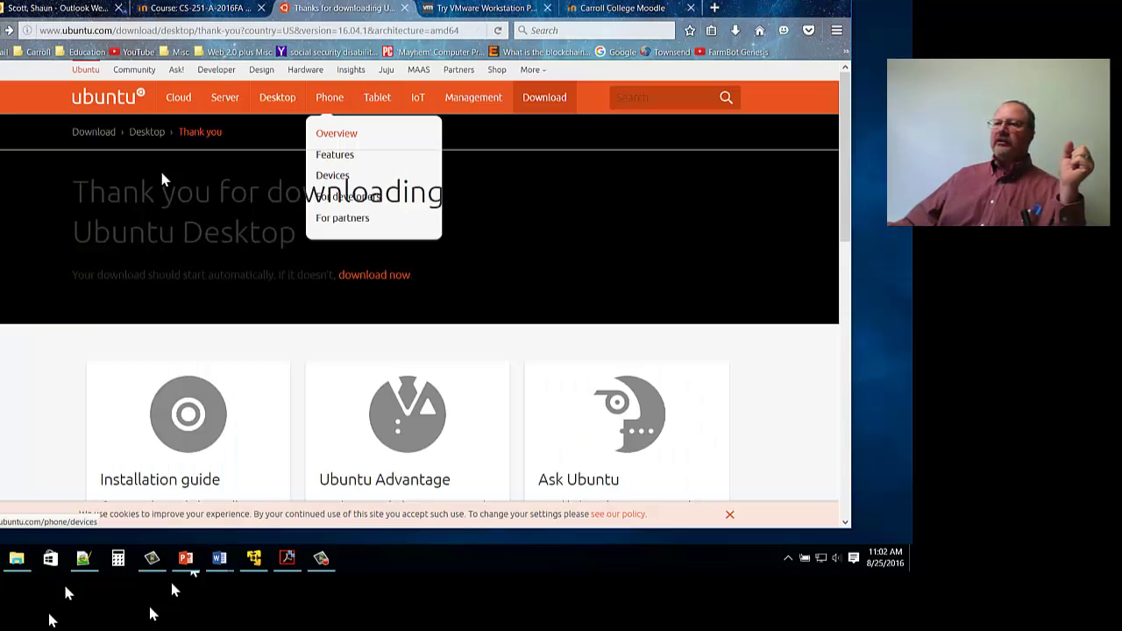
click(17, 30)
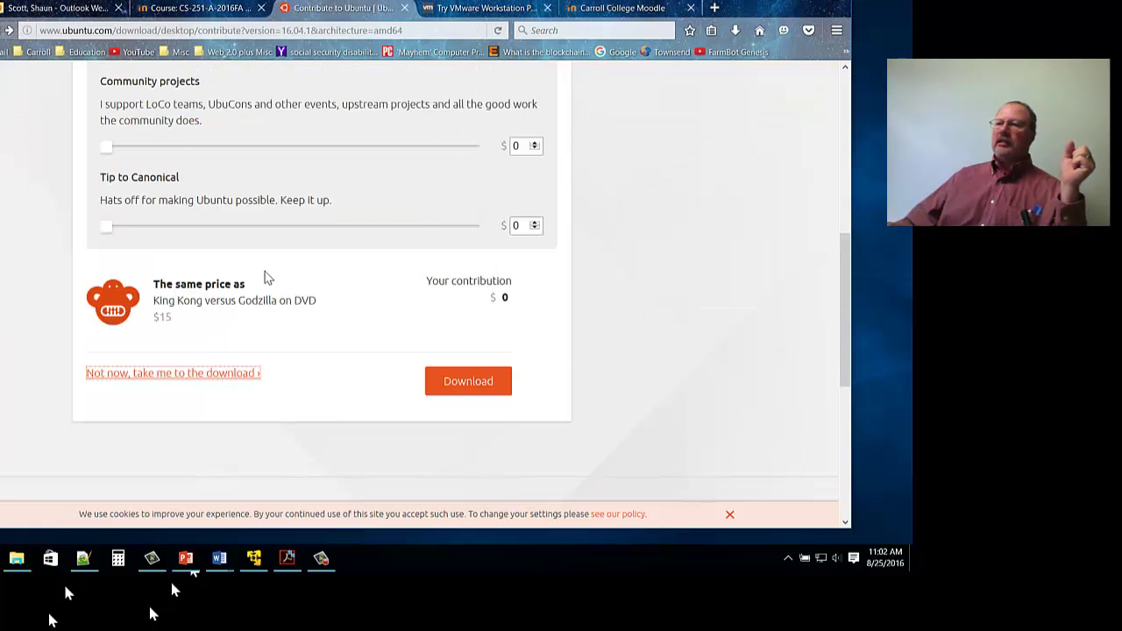
scroll(268, 277, up, 5)
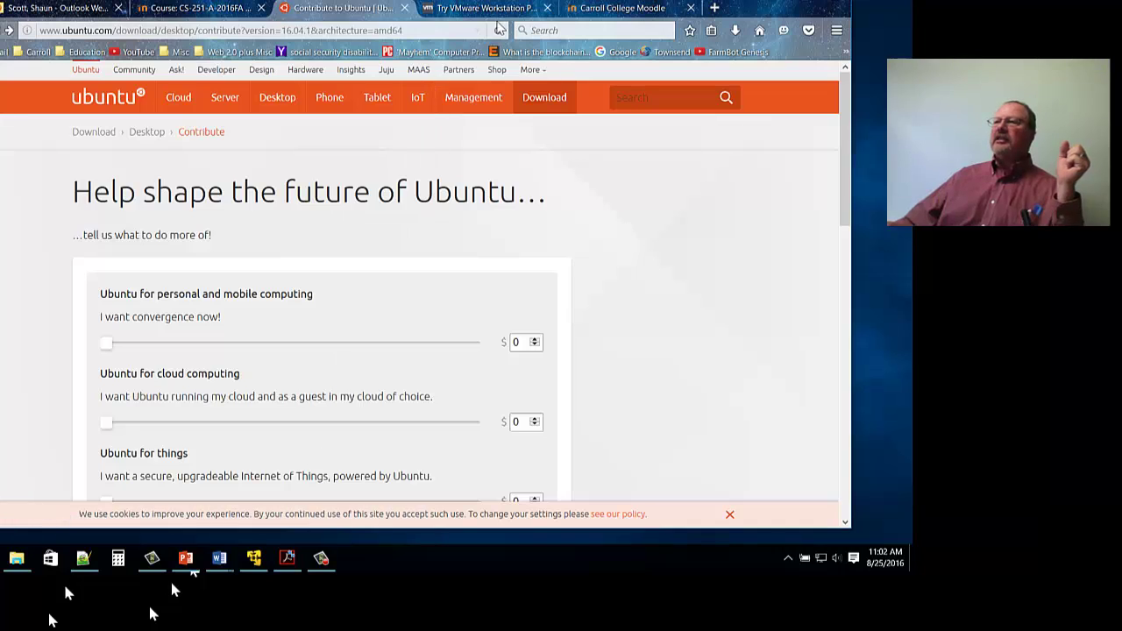
click(202, 8)
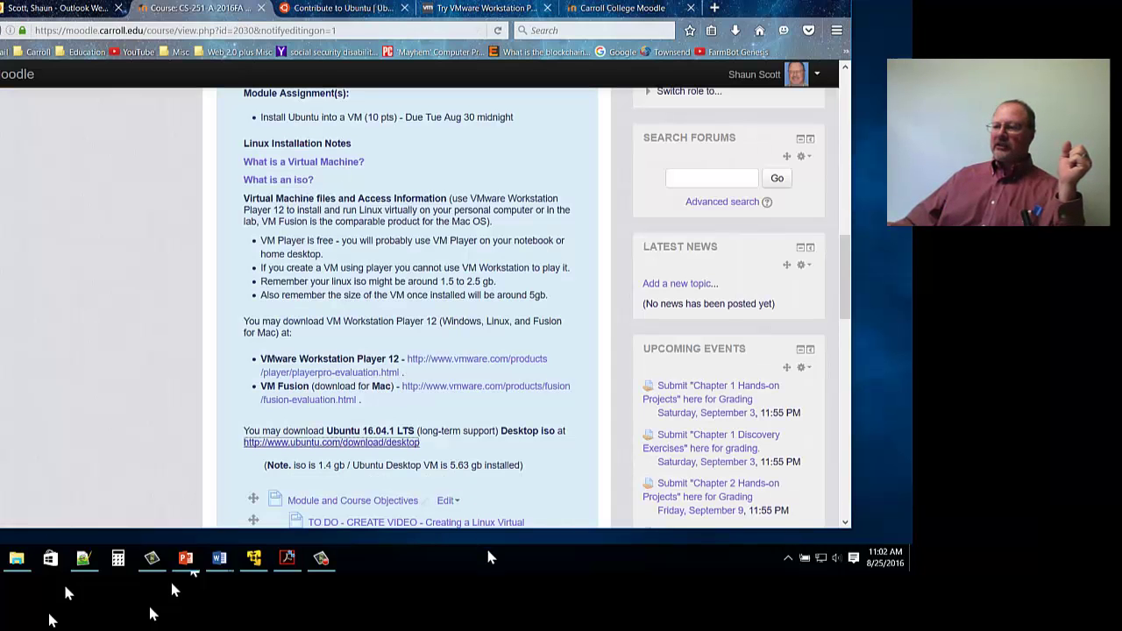
click(412, 442)
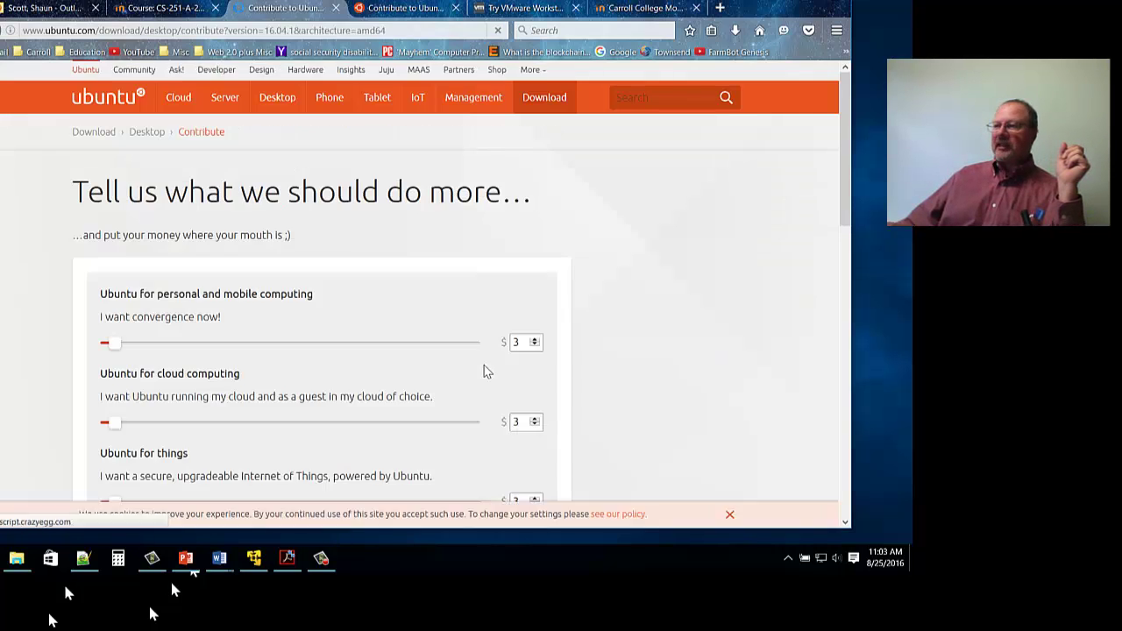
Scroll down the Ubuntu contribute page to reach the 16.04.1 download link.
scroll(483, 371, down, 6)
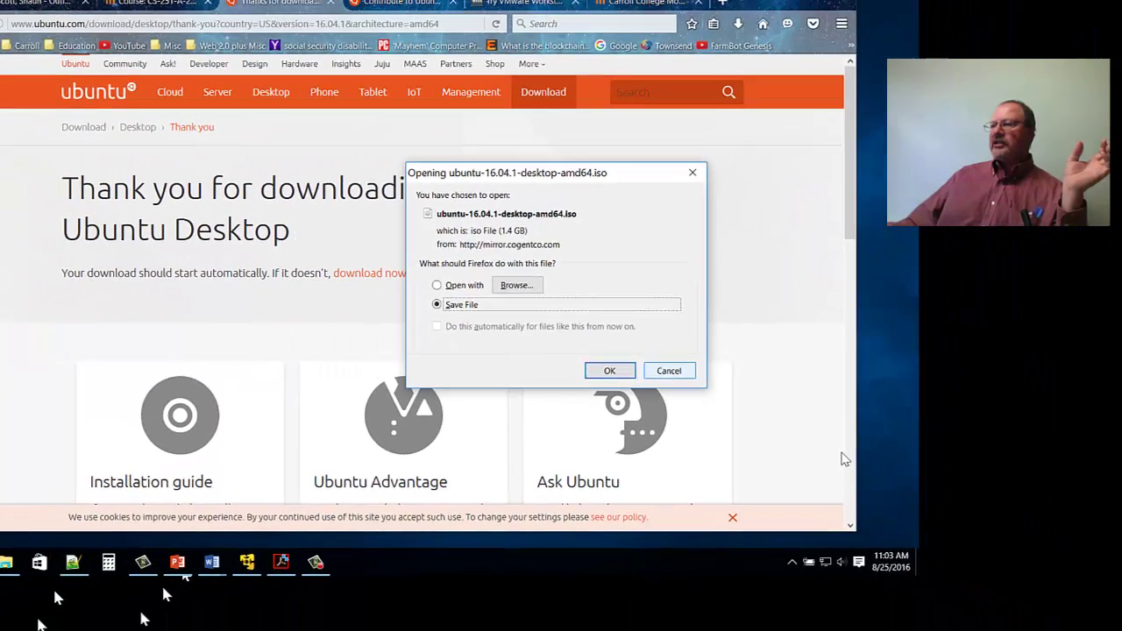
Dismiss the ISO download prompt and open COURSES > iso & software in File Explorer.
click(610, 370)
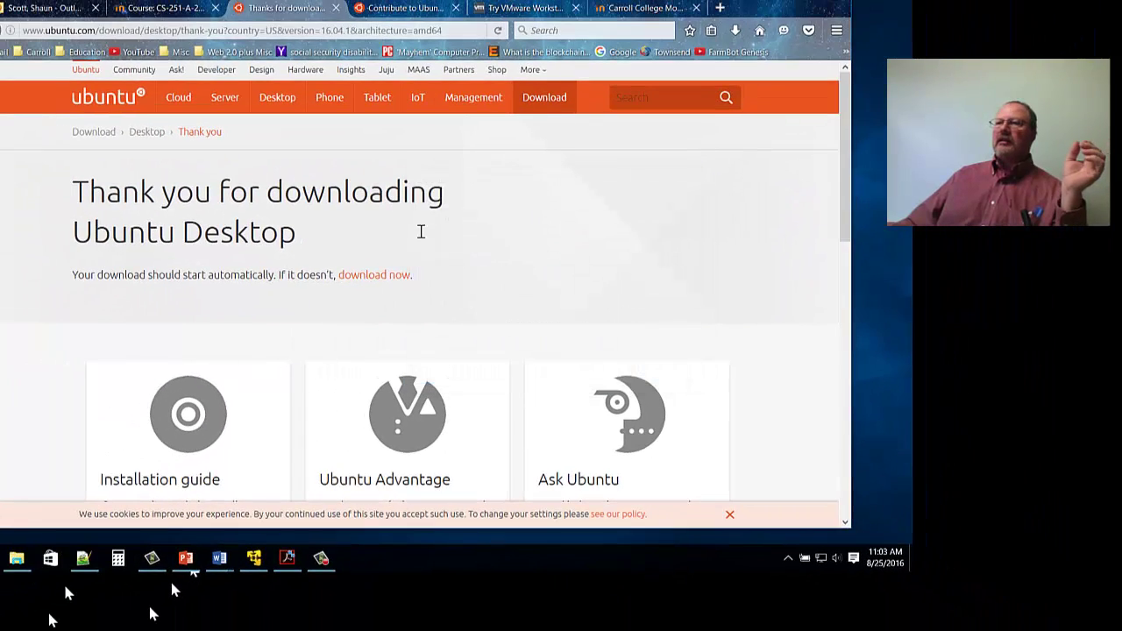
click(16, 558)
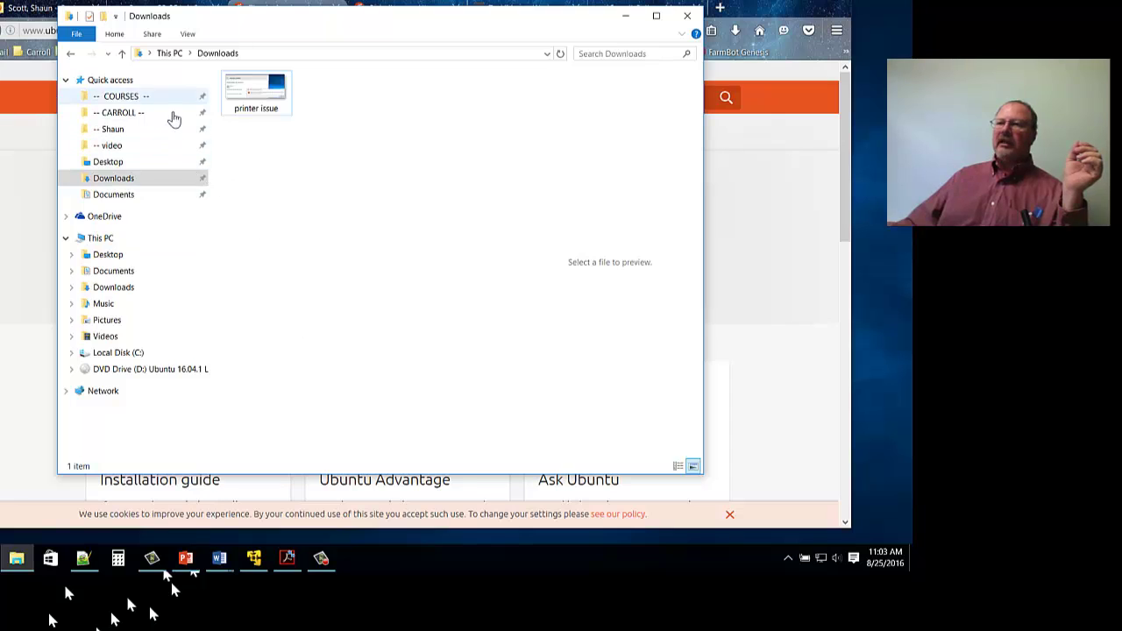
click(181, 226)
click(168, 97)
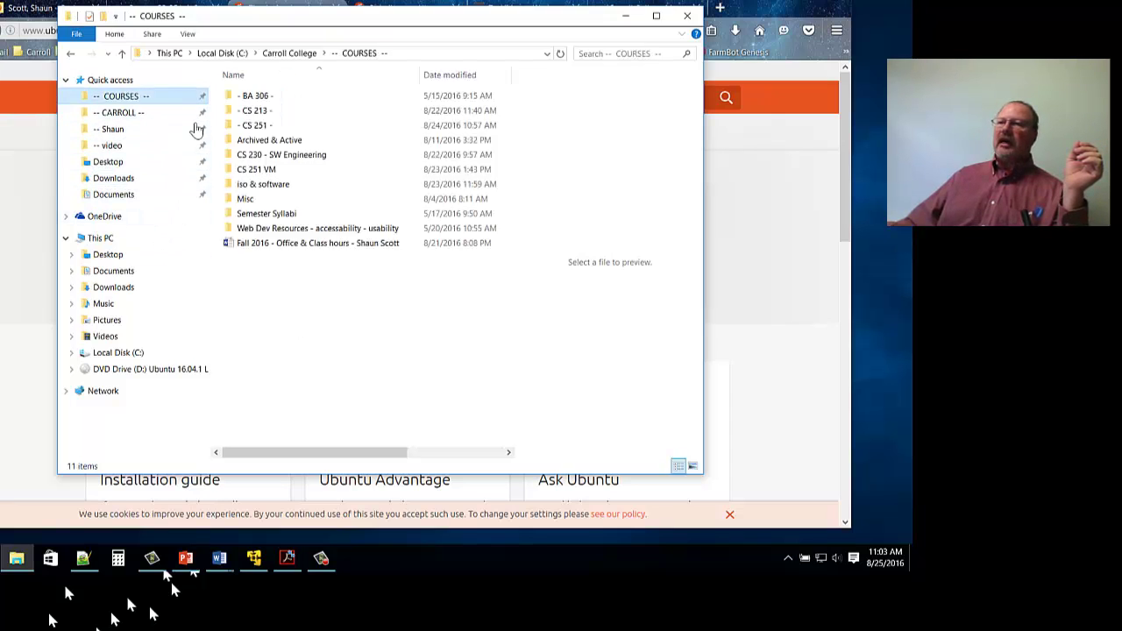
click(316, 182)
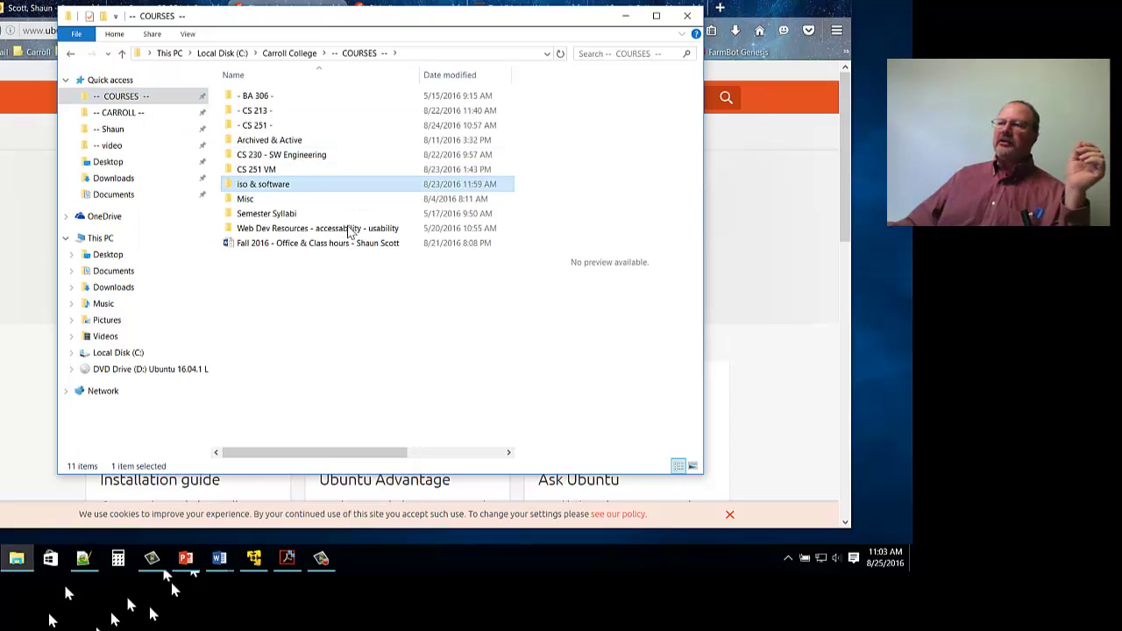
key(Return)
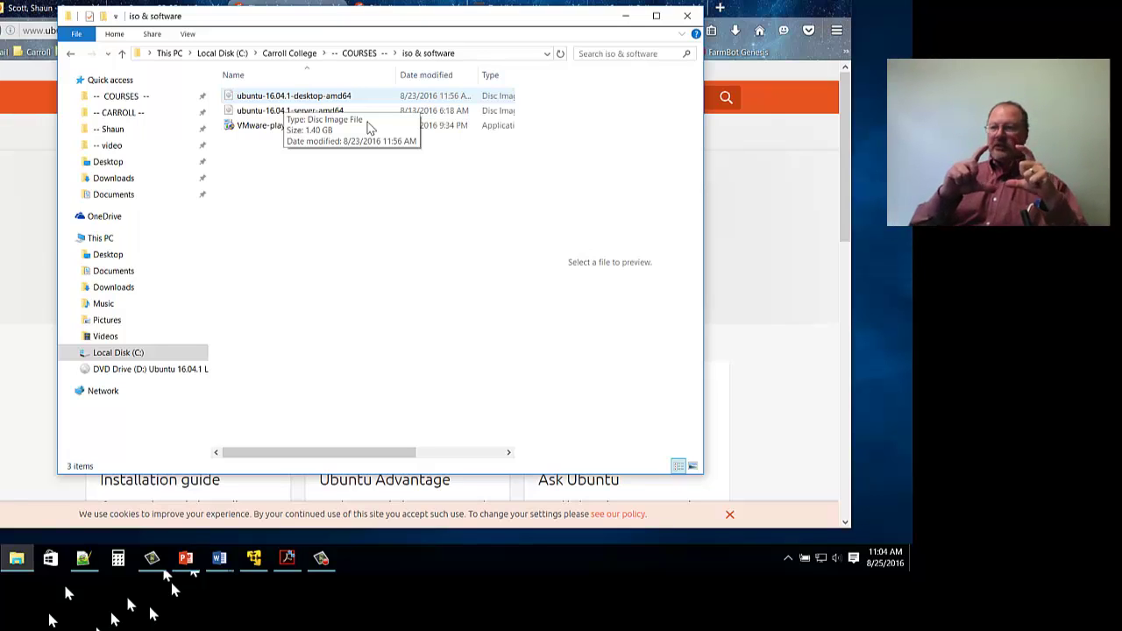
Mount the ubuntu-16.04.1-desktop-amd64 ISO as DVD Drive (D:) to view its folders.
key(Return)
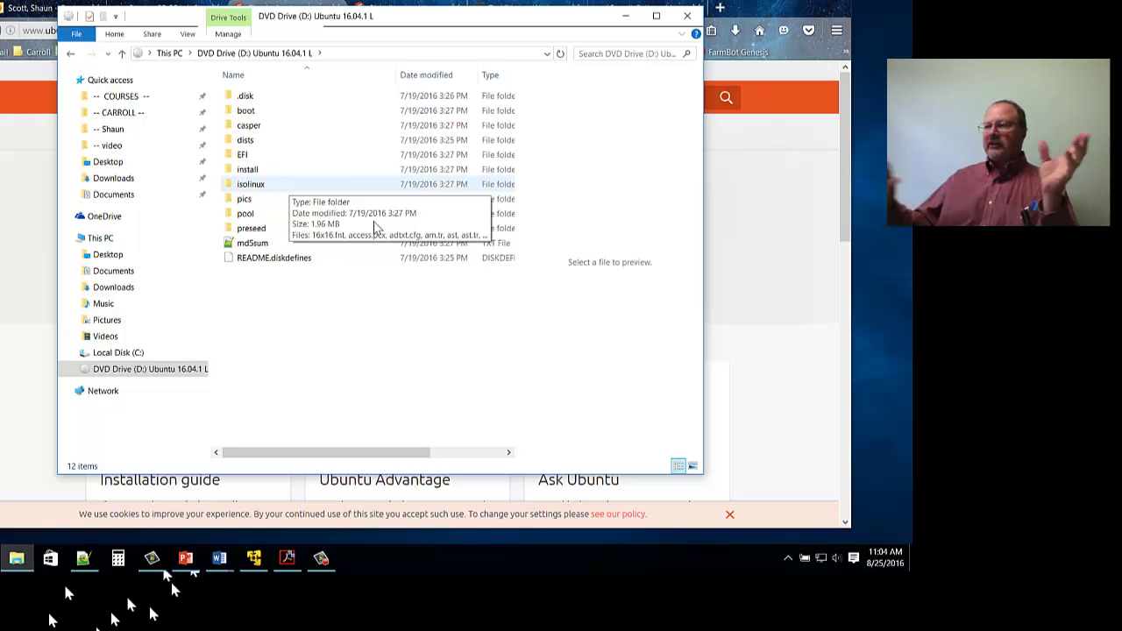
Return to COURSES > iso & software and show the Ubuntu desktop ISO's Properties.
click(122, 52)
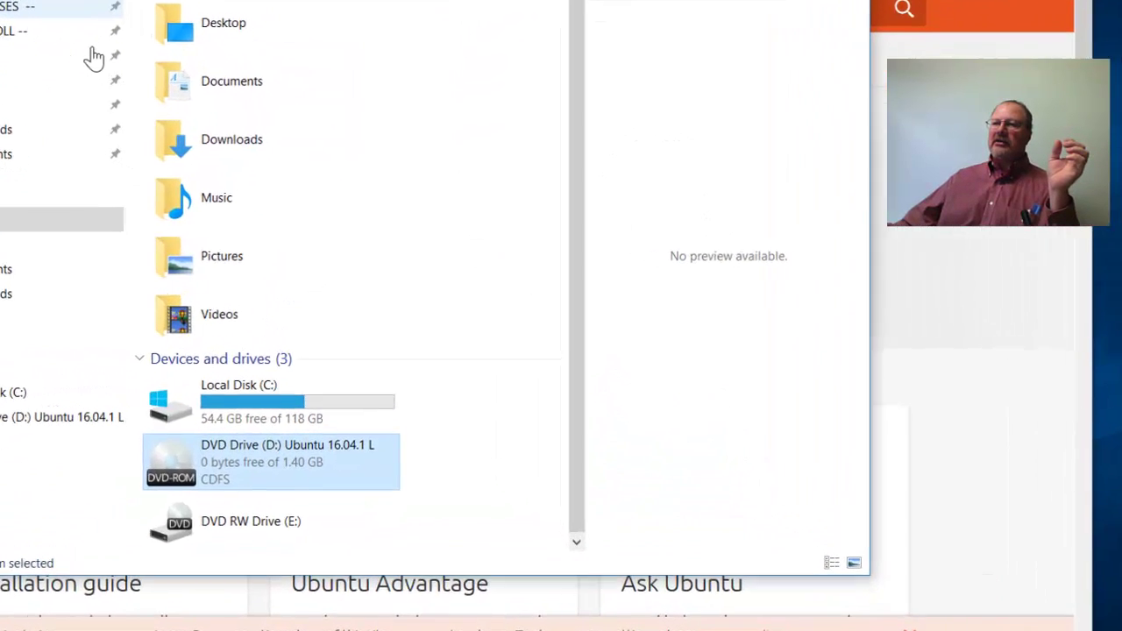
click(93, 57)
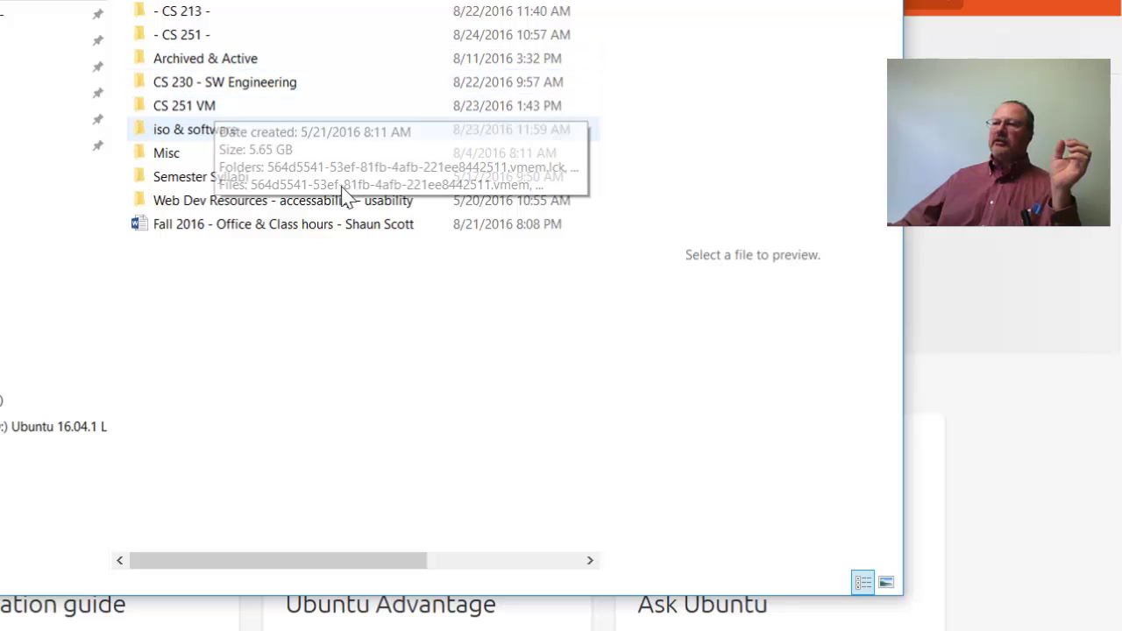
key(Return)
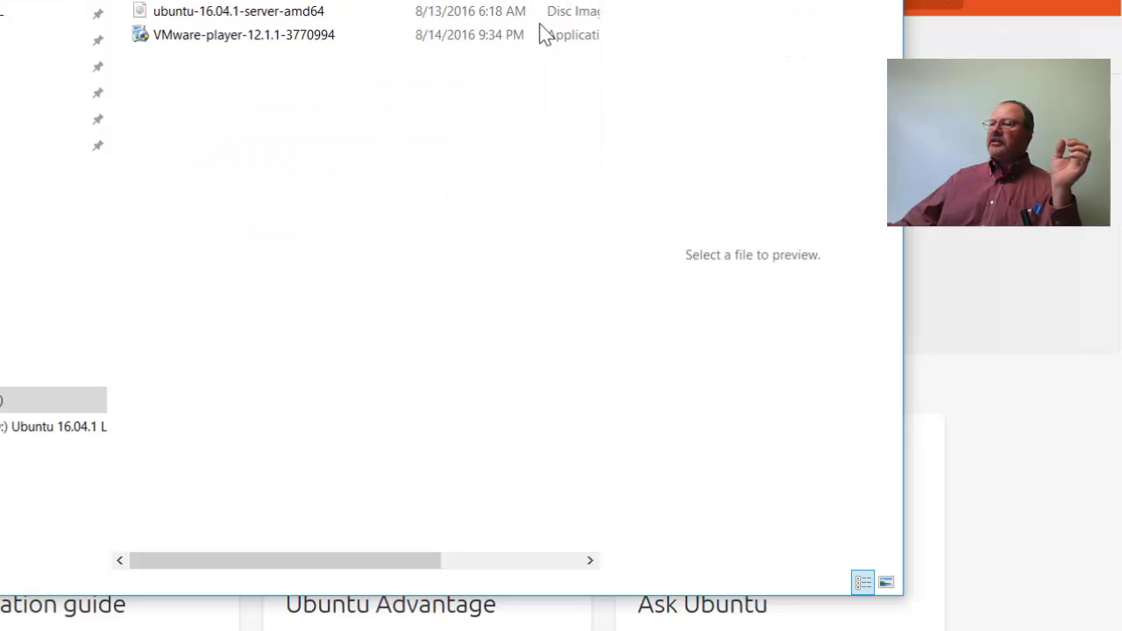
click(434, 18)
right_click(434, 18)
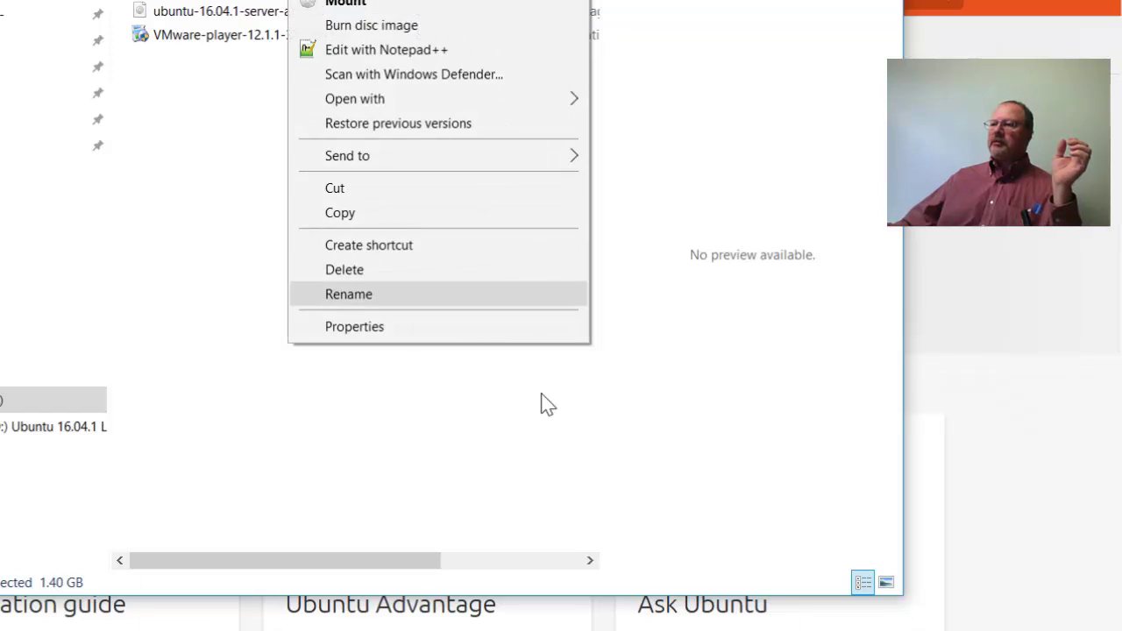
key(Return)
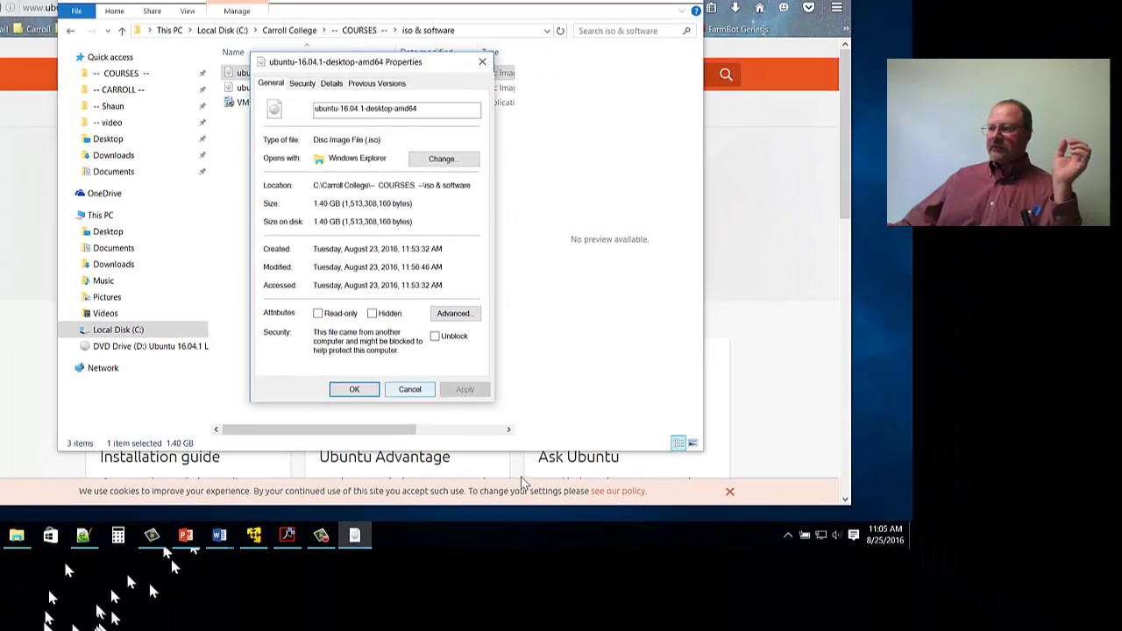
Close the ISO properties and launch VMware Workstation 12 Player from its taskbar jump list.
key(Escape)
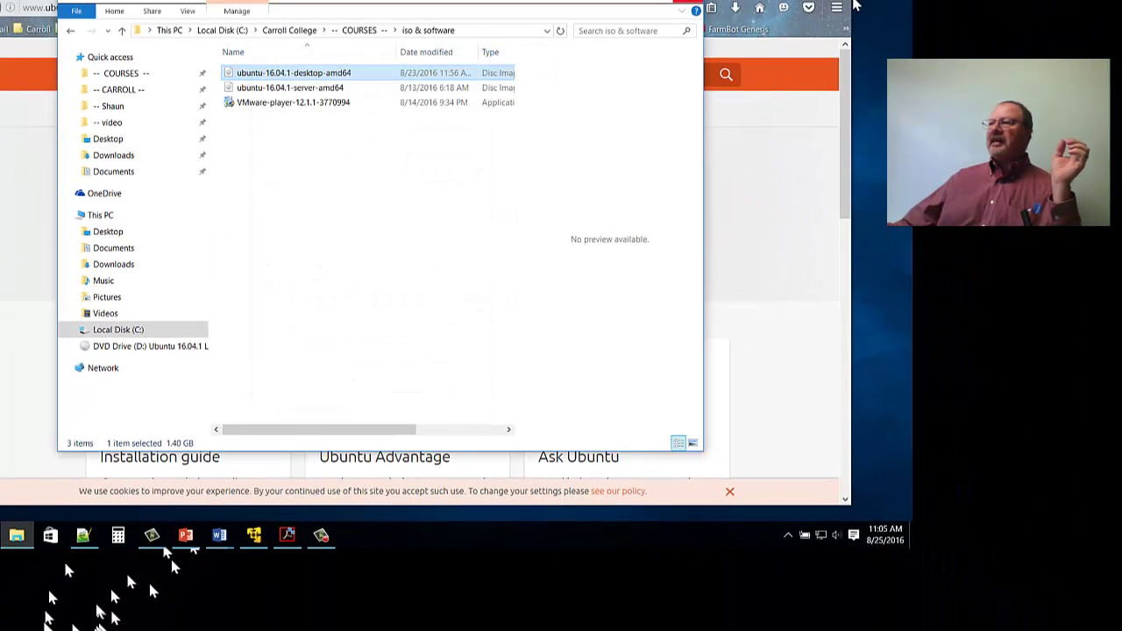
click(772, 96)
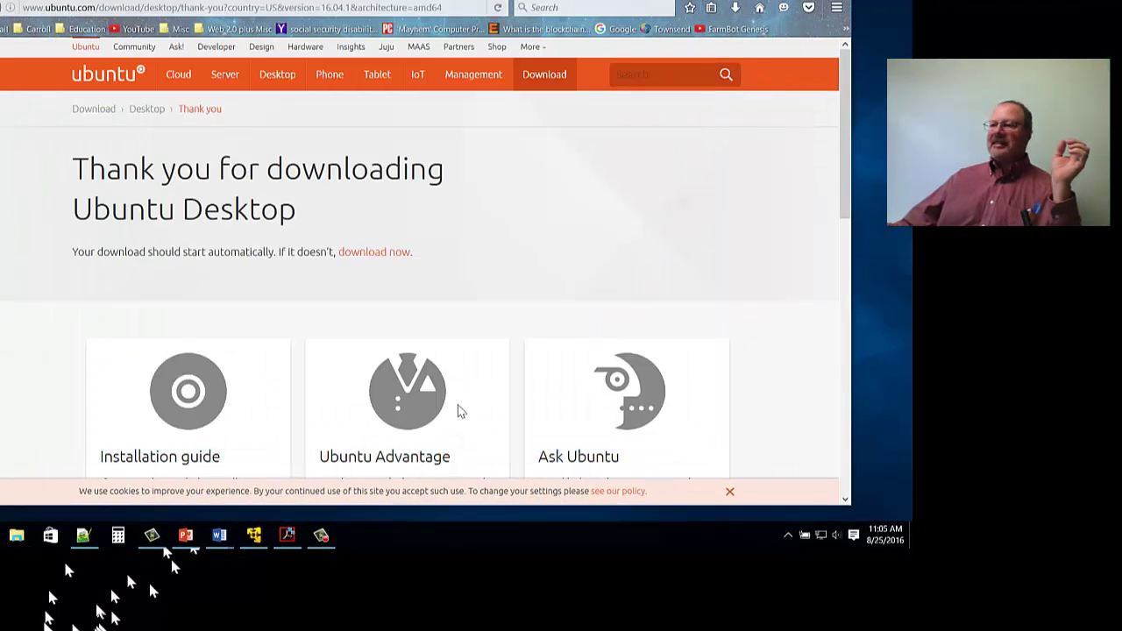
click(210, 4)
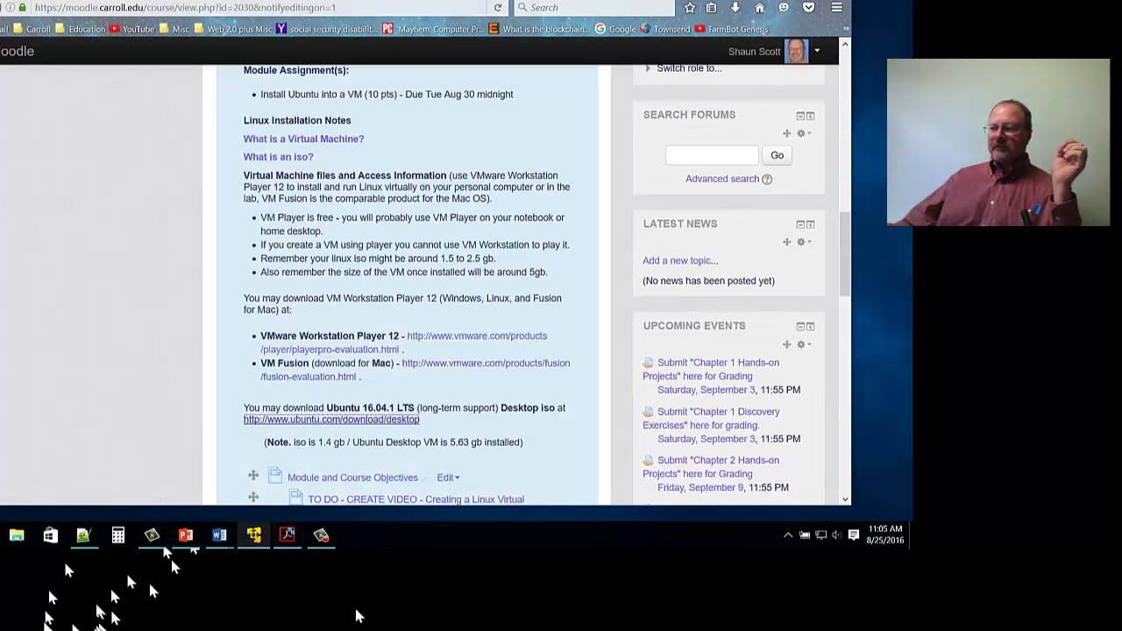
mouse_move(254, 535)
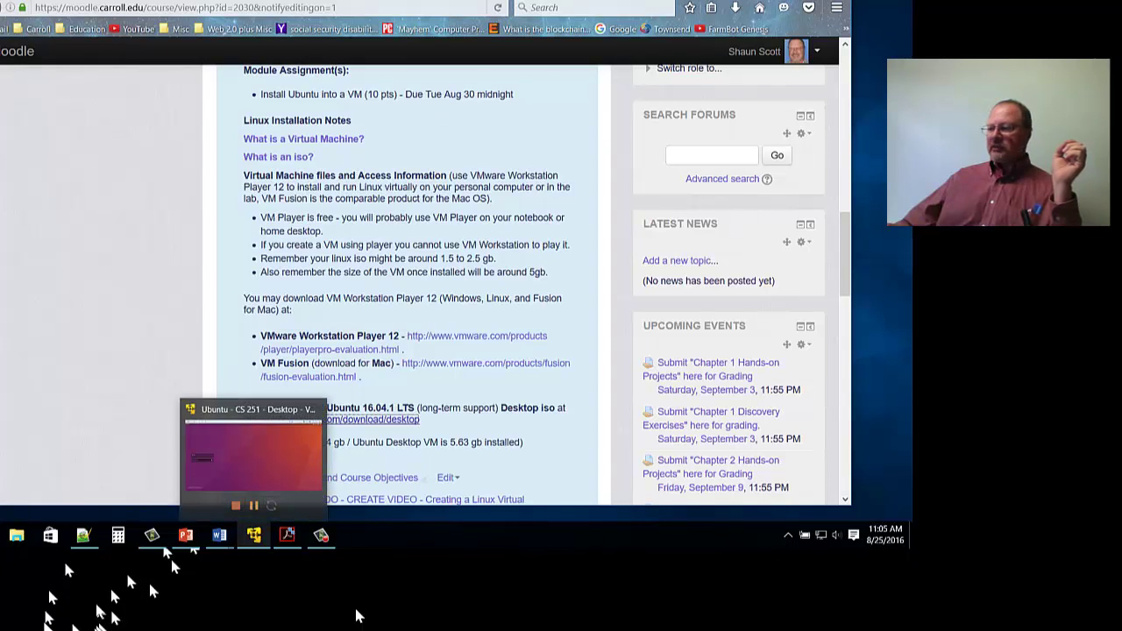
right_click(253, 535)
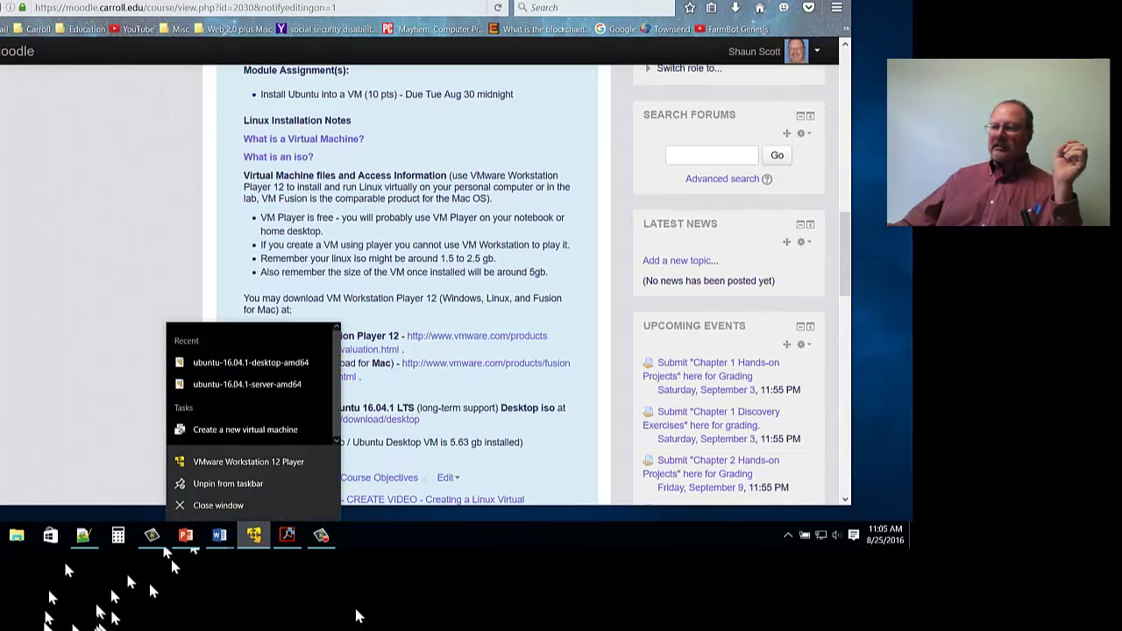
click(325, 462)
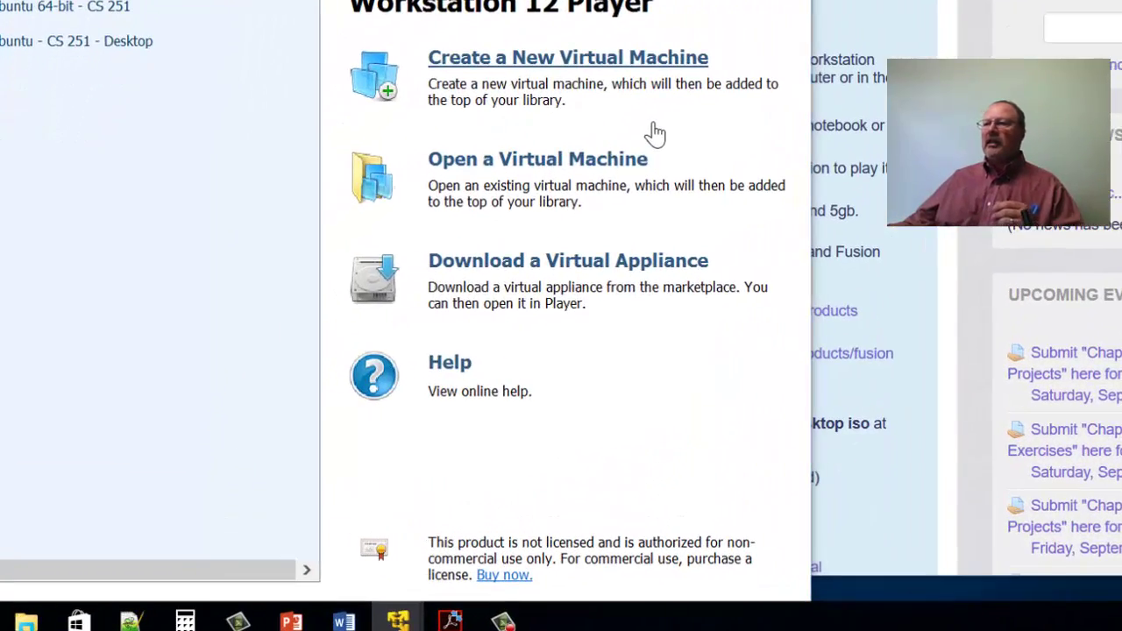
Start a new virtual machine and browse for the installer disc image (iso).
click(654, 127)
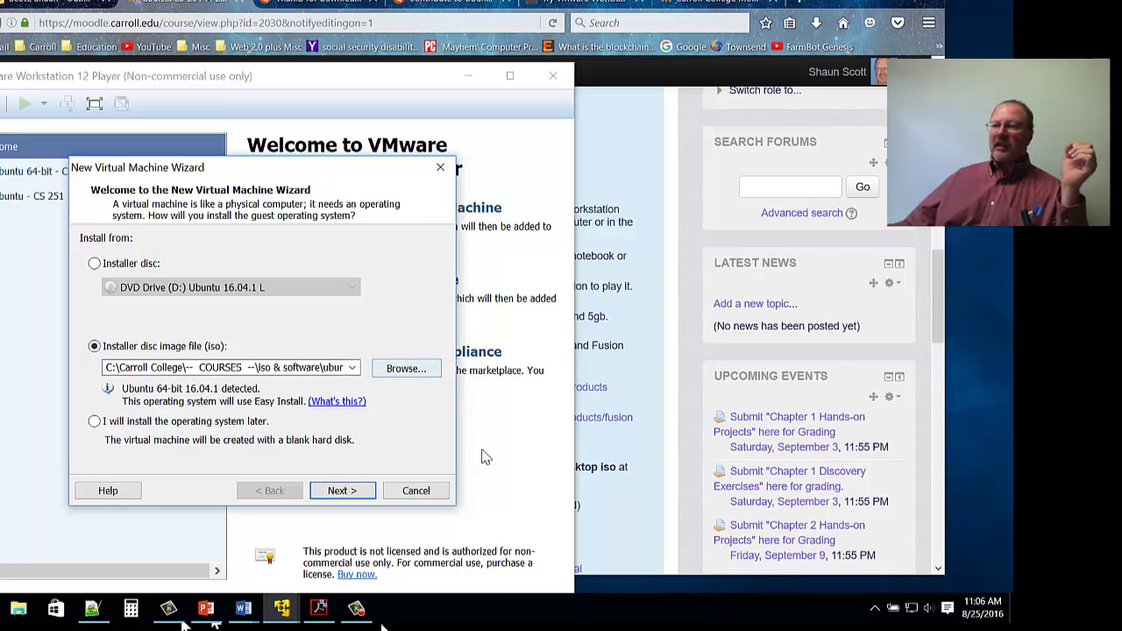
key(alt+r)
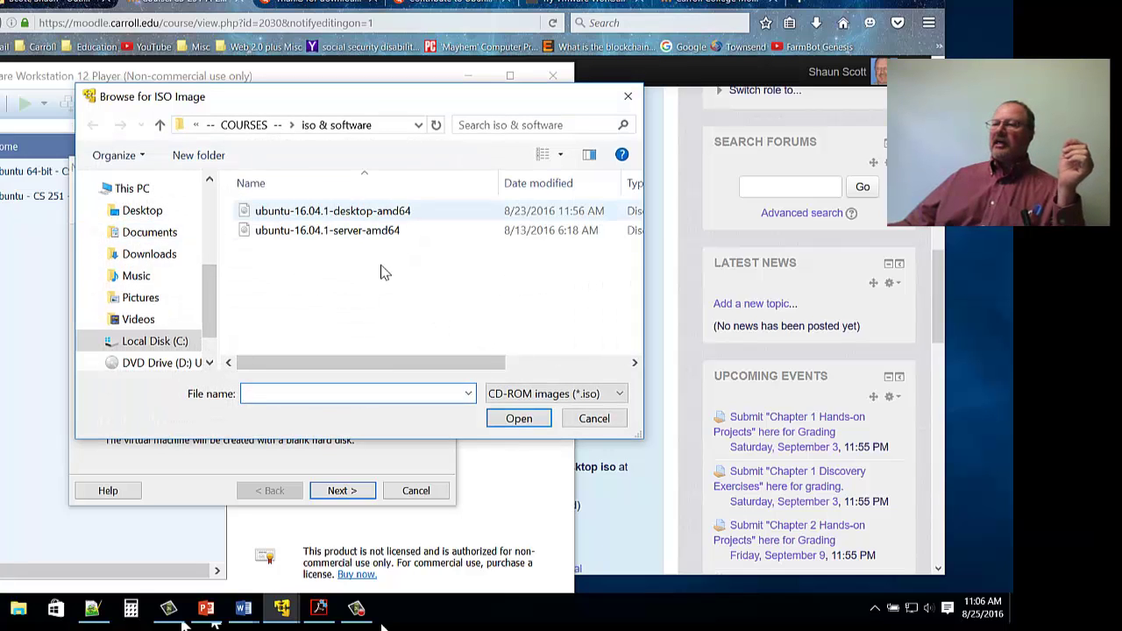
Select the ubuntu-16.04.1-desktop-amd64 image in the Browse for ISO Image dialog.
key(Down)
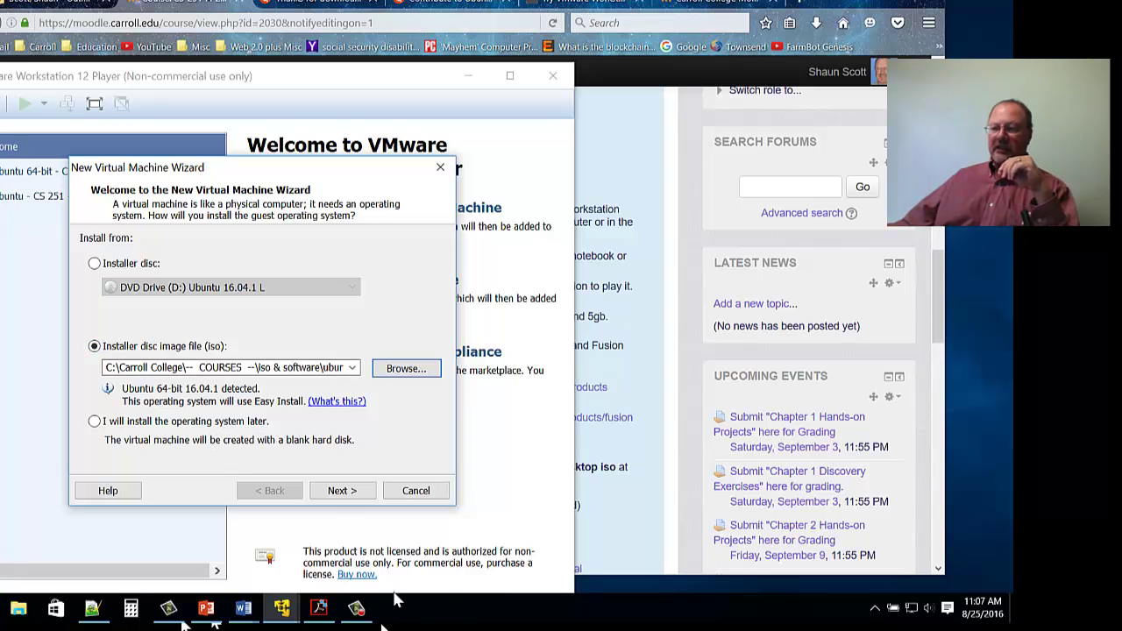
Enter the Linux account's full name, user name and confirmed password in Easy Install, then continue.
key(Return)
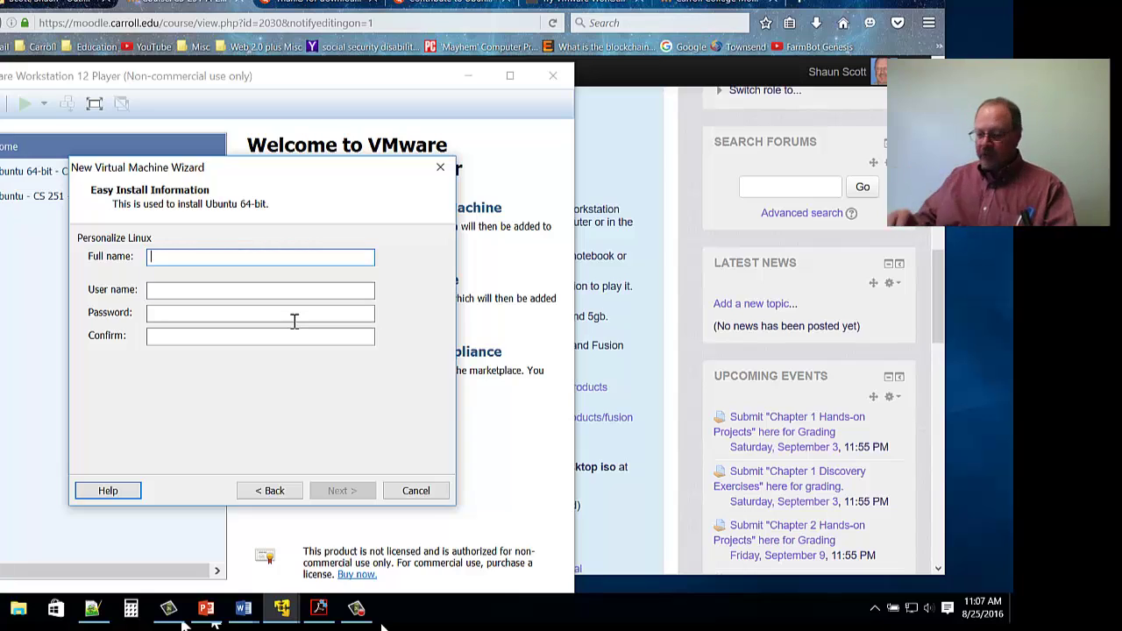
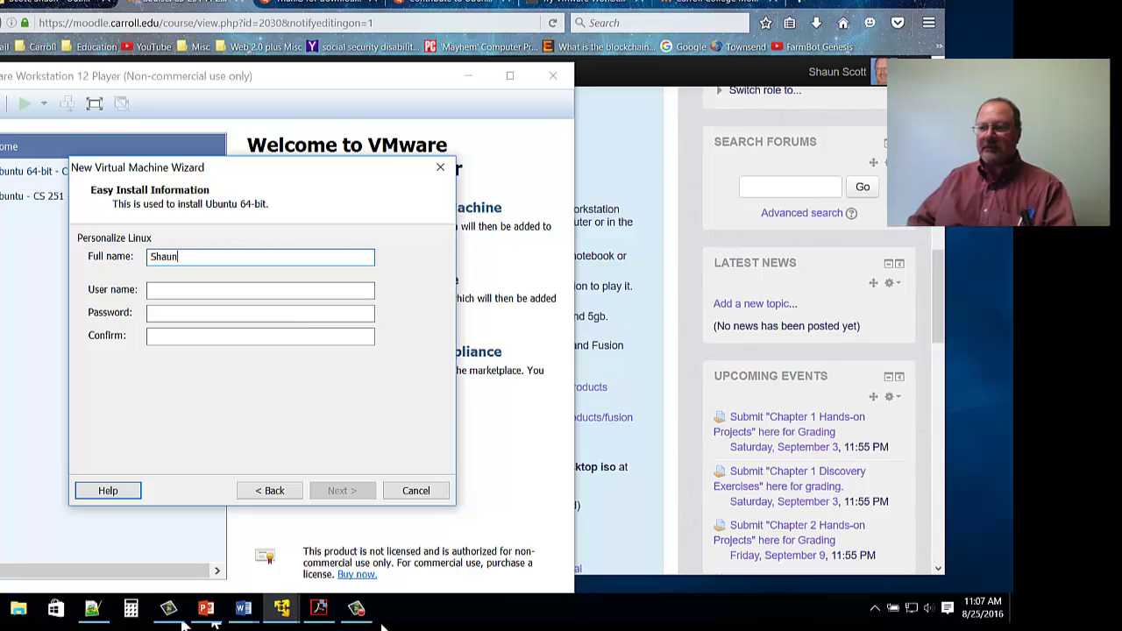
key(Tab)
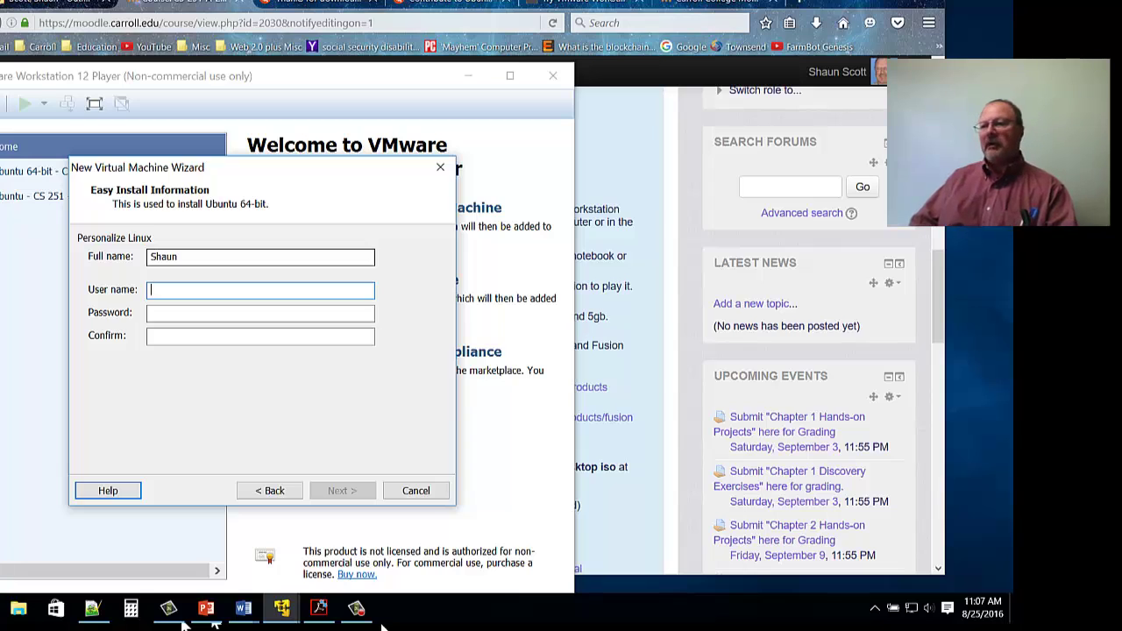
key(Tab)
key(Tab)
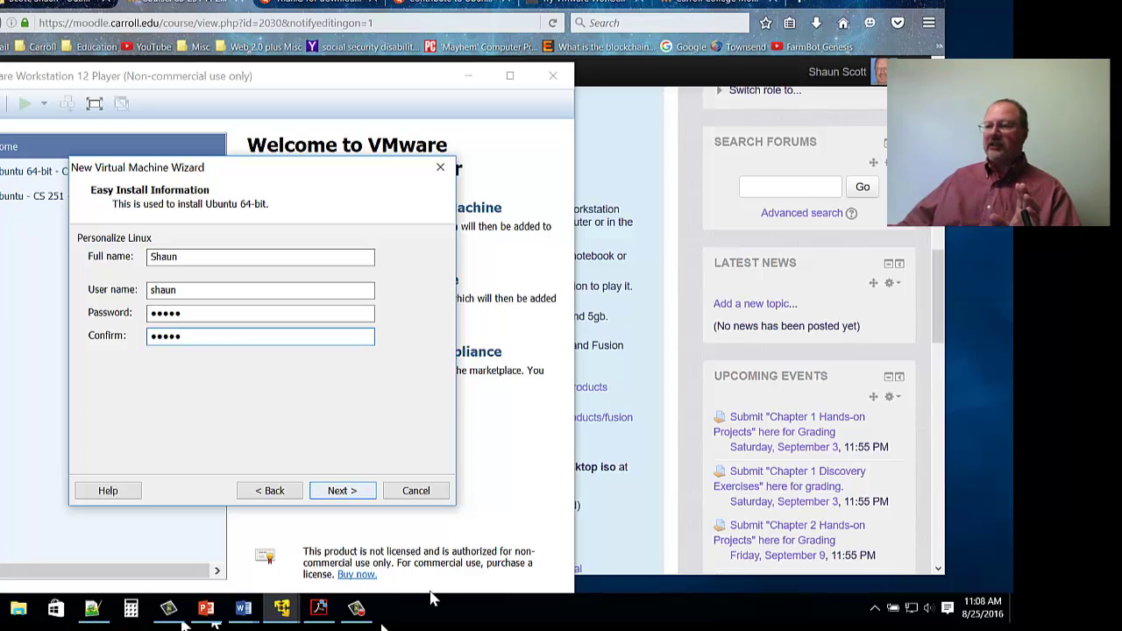
key(Return)
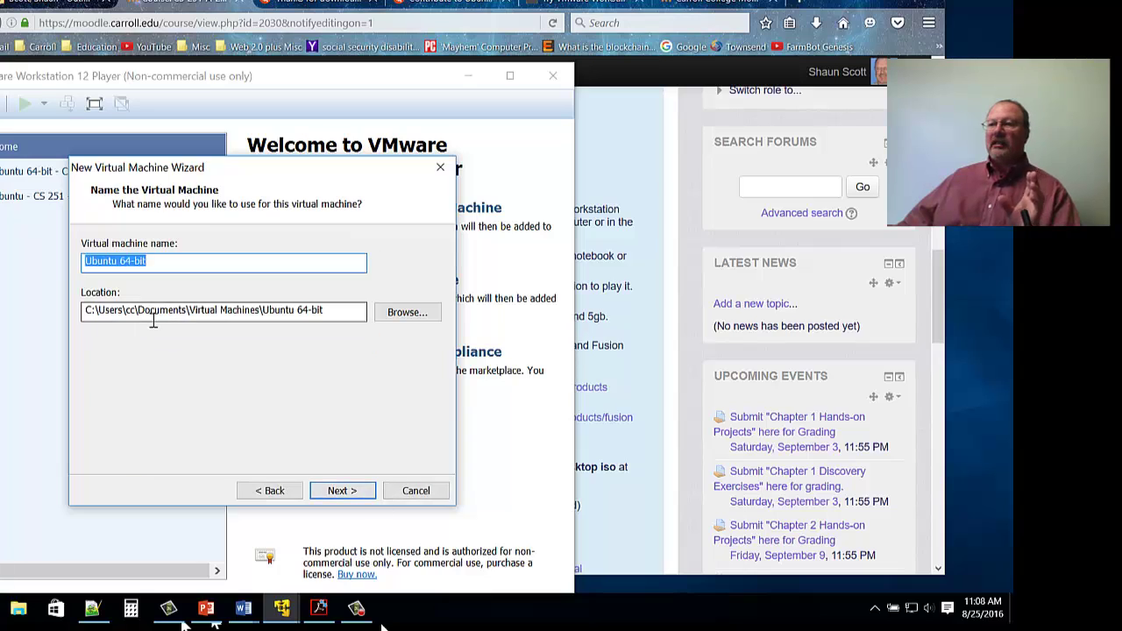
Append ' - CS 251 v2' to the suggested virtual machine name 'Ubuntu 64-bit'.
key(End)
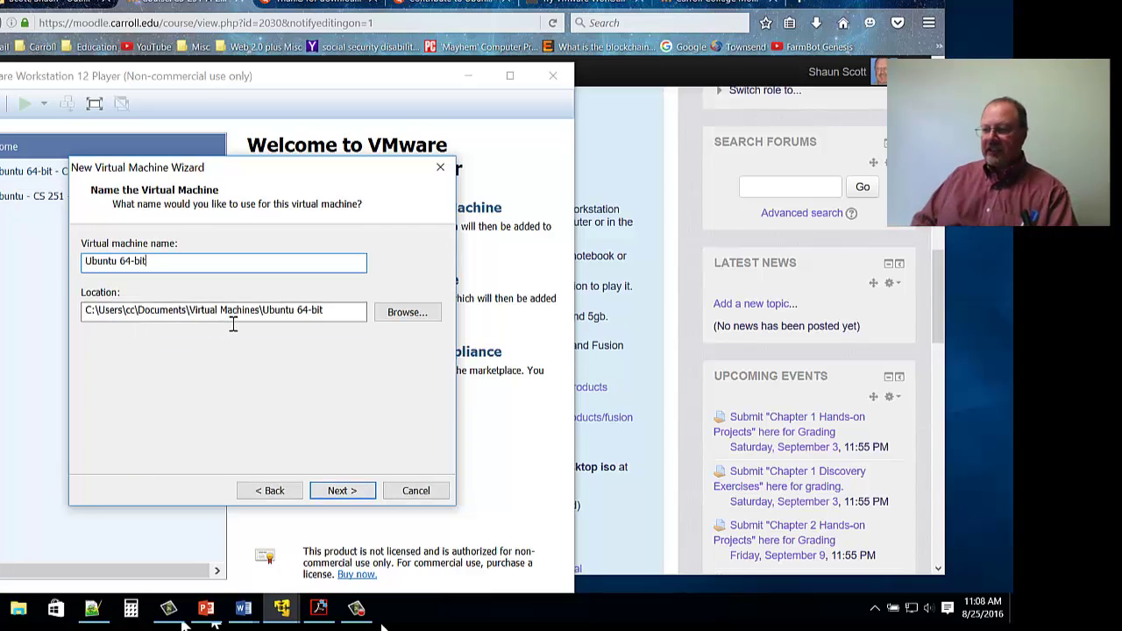
text(- CS 2)
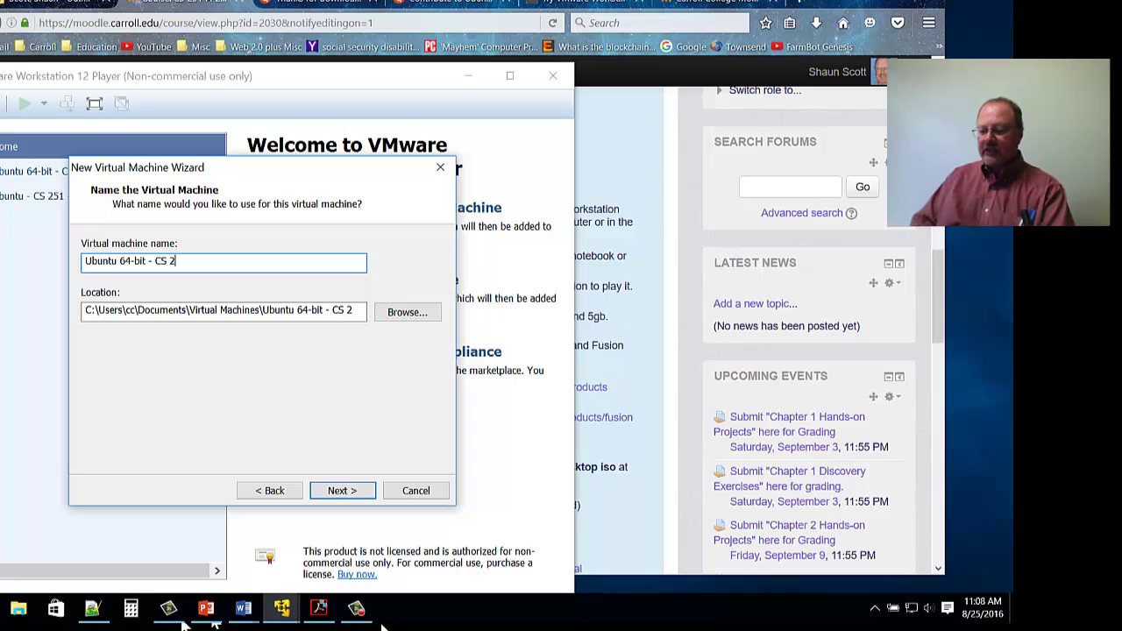
text(51 v2)
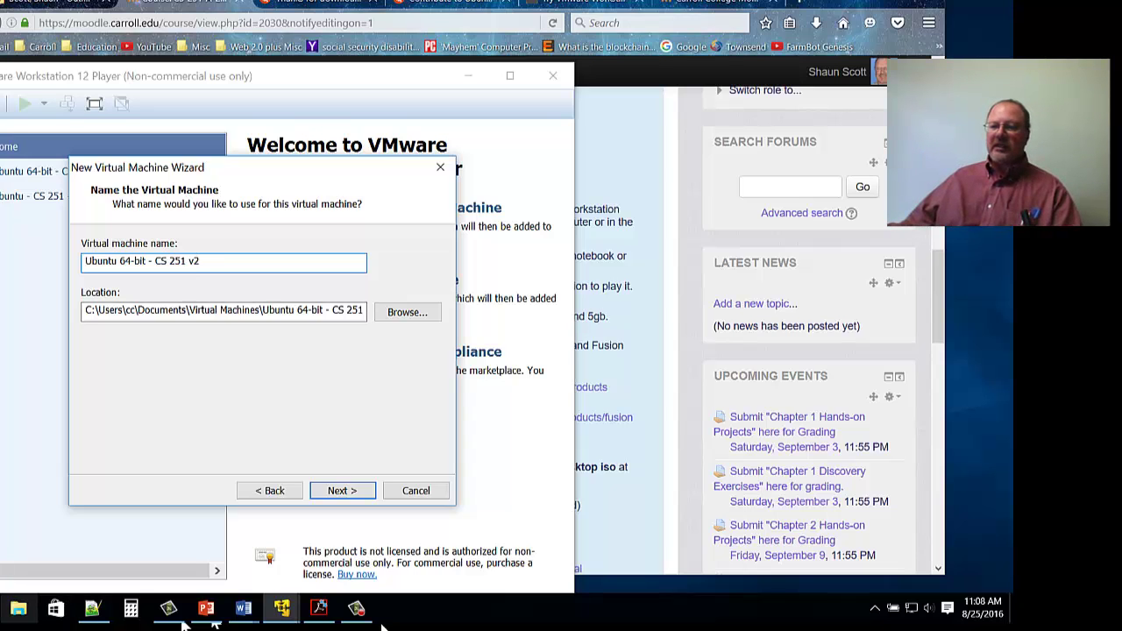
click(18, 608)
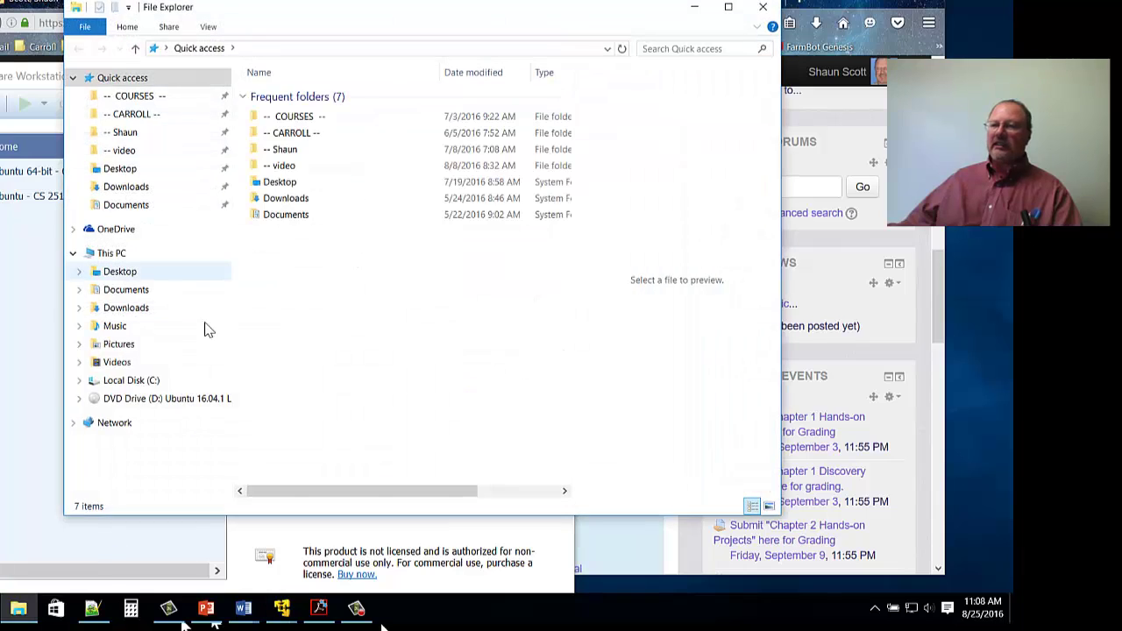
key(Down)
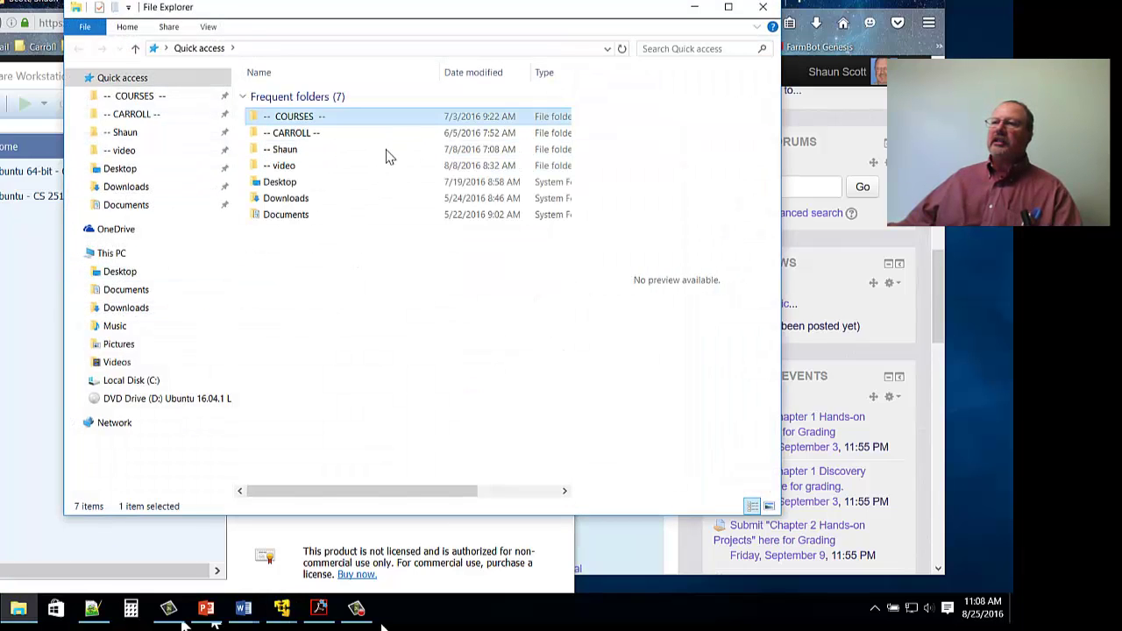
key(Return)
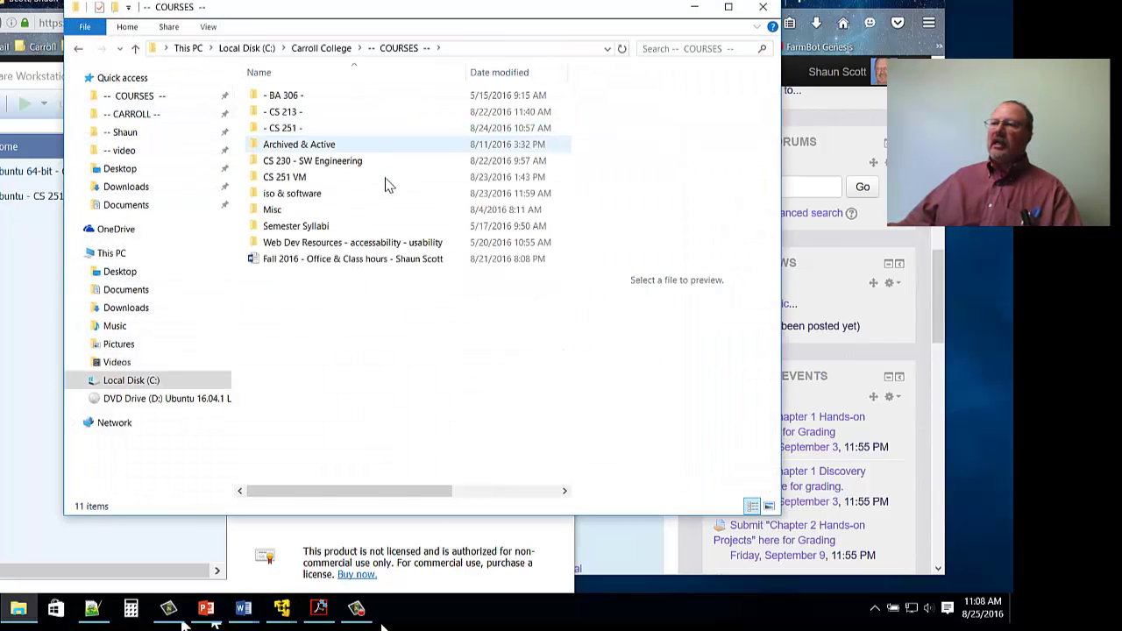
key(Up)
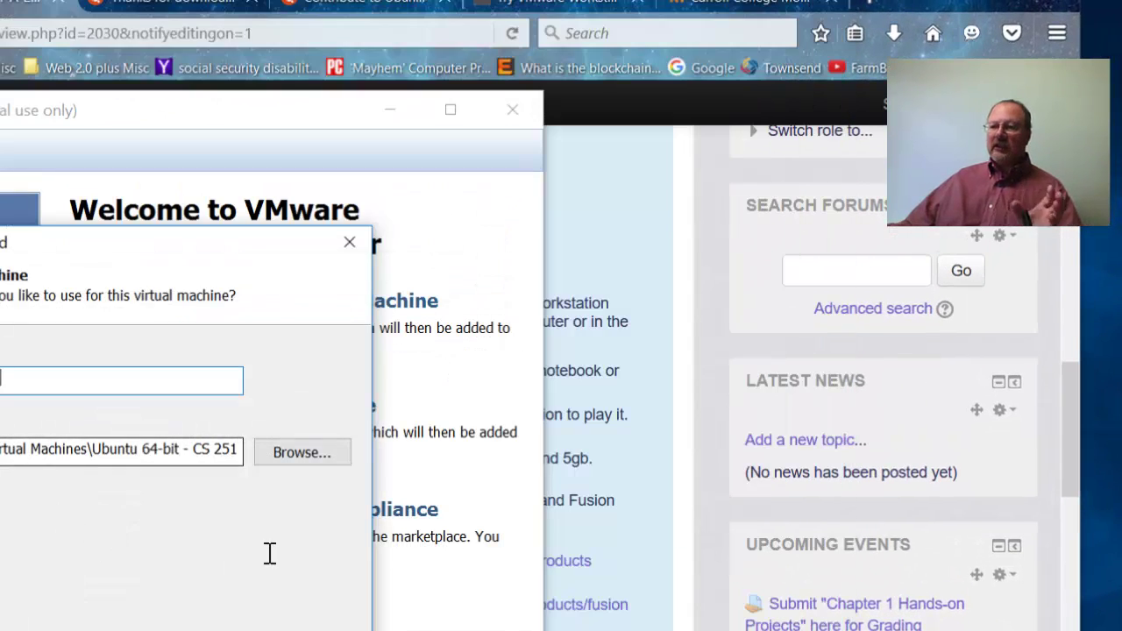
Complete the name with 'v2', keep the 20 GB split virtual disk, and reach Ready to Create.
text(v2)
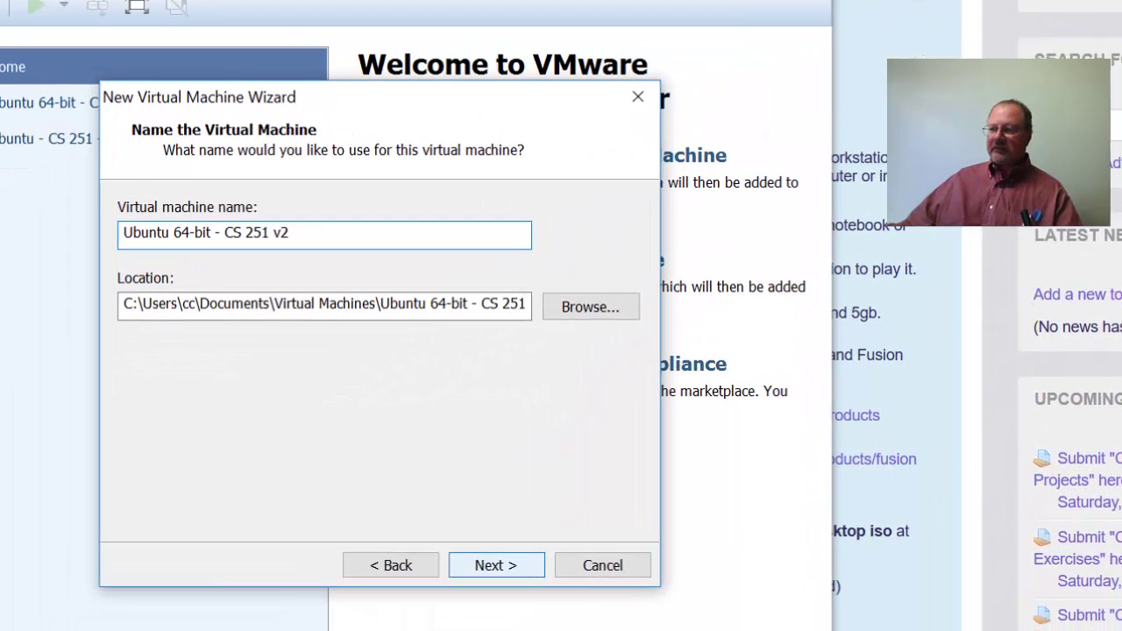
key(Return)
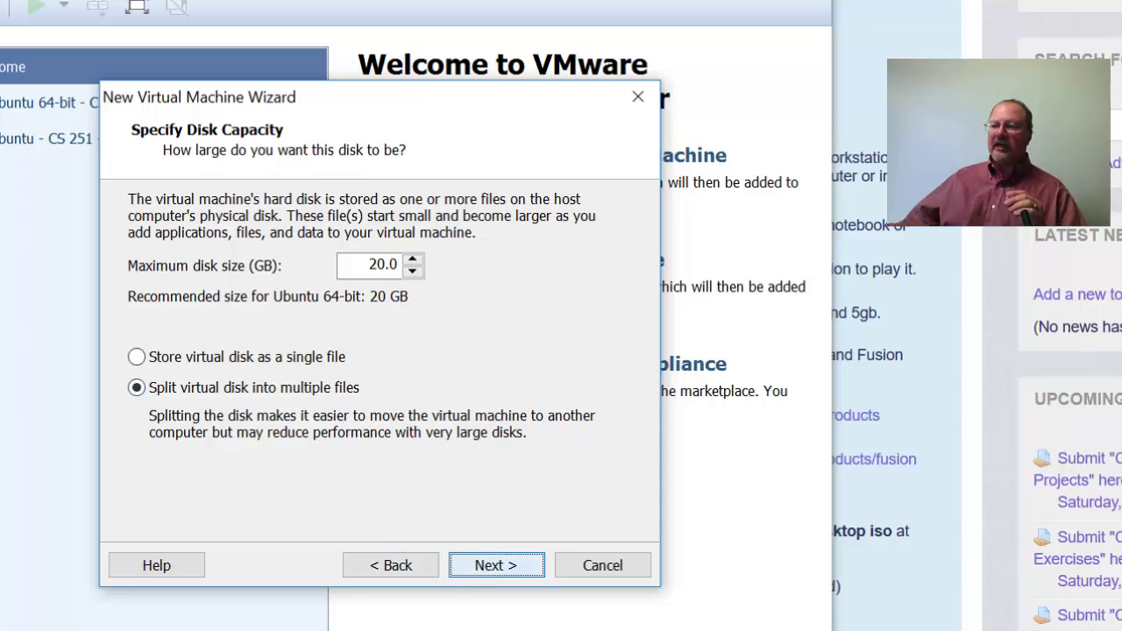
click(497, 566)
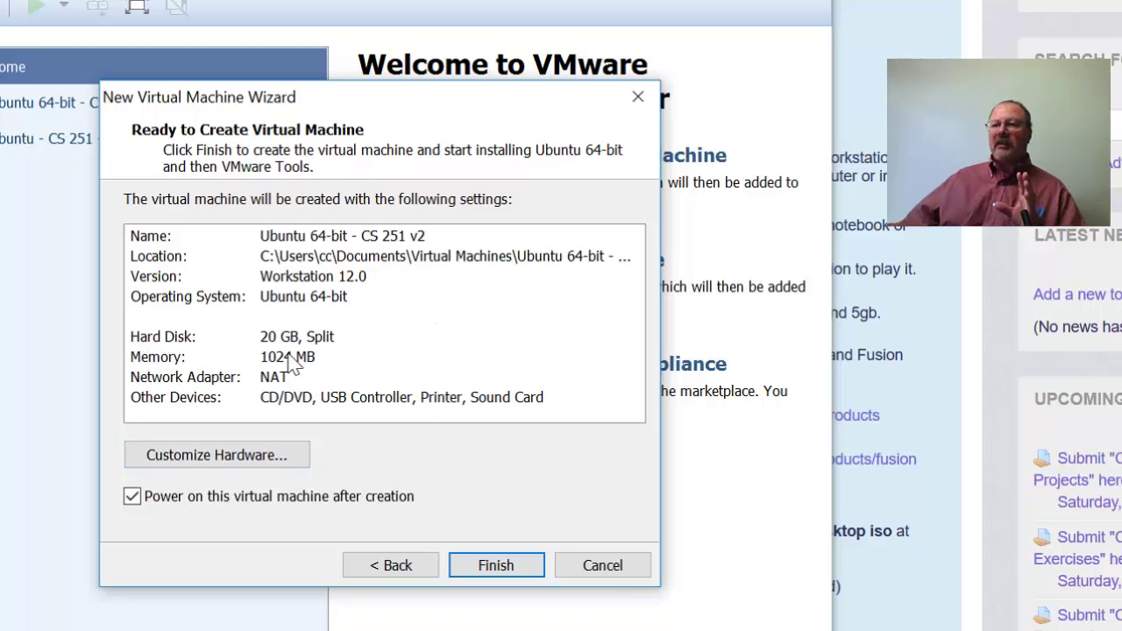
In Customize Hardware, browse the processor core counts (4, 12, 8, 6) but keep 1 core.
key(Return)
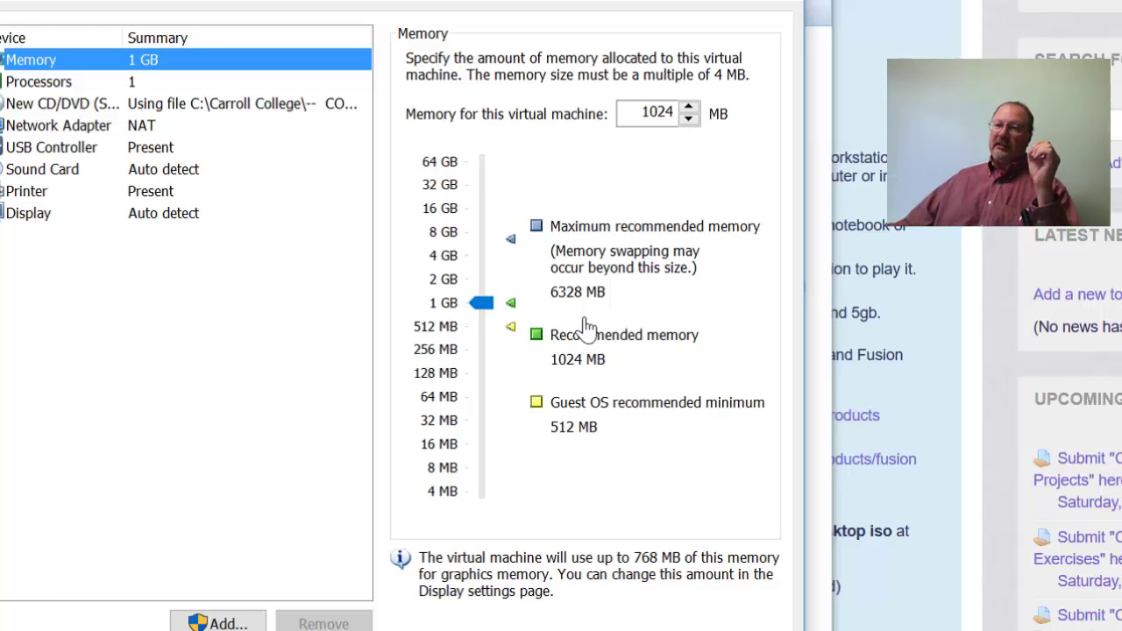
key(Down)
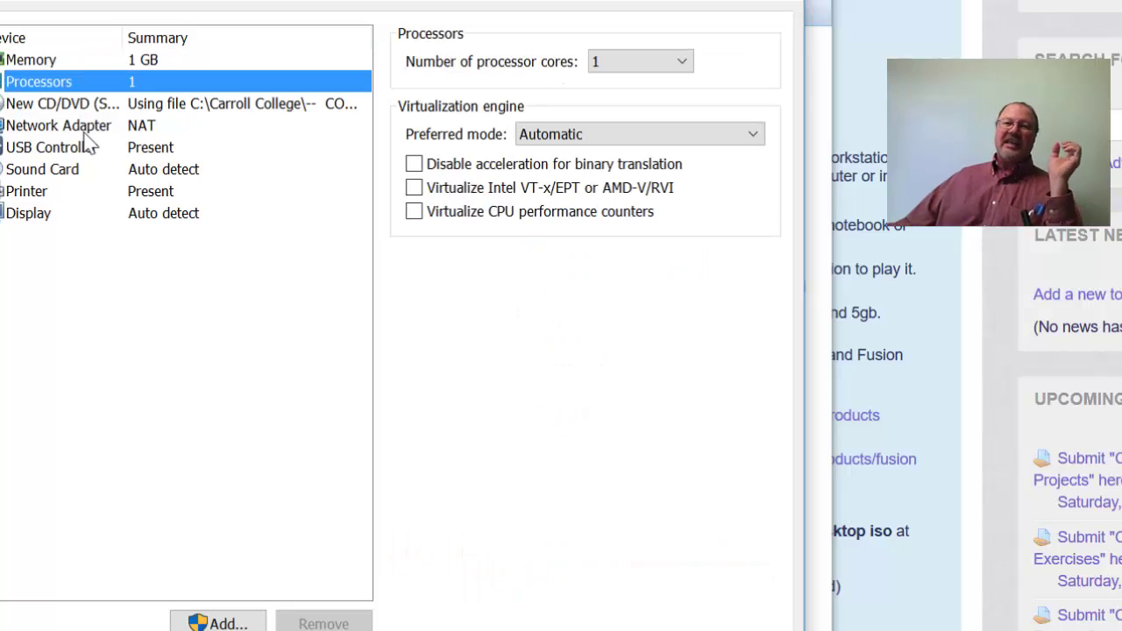
key(Tab)
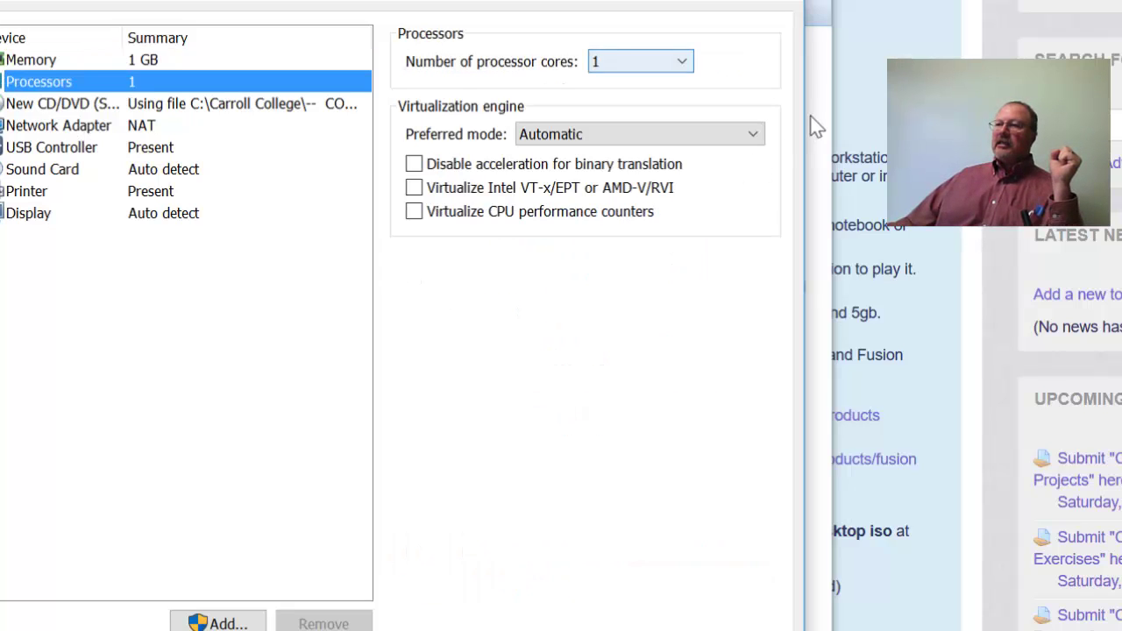
key(alt+Down)
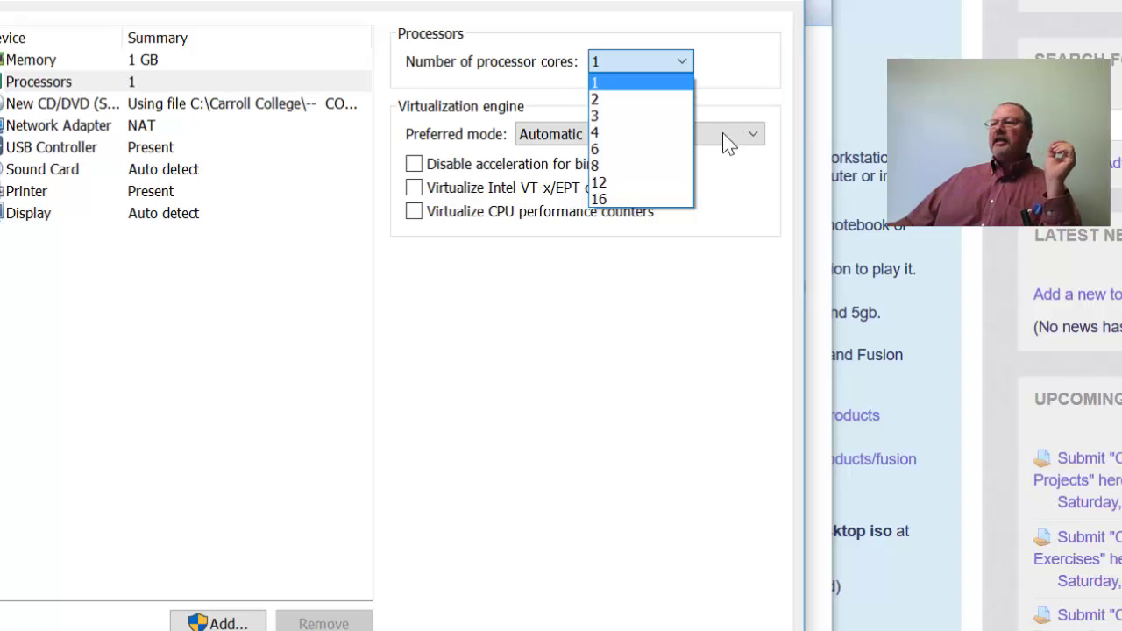
key(Down)
key(Down)
key(Down)
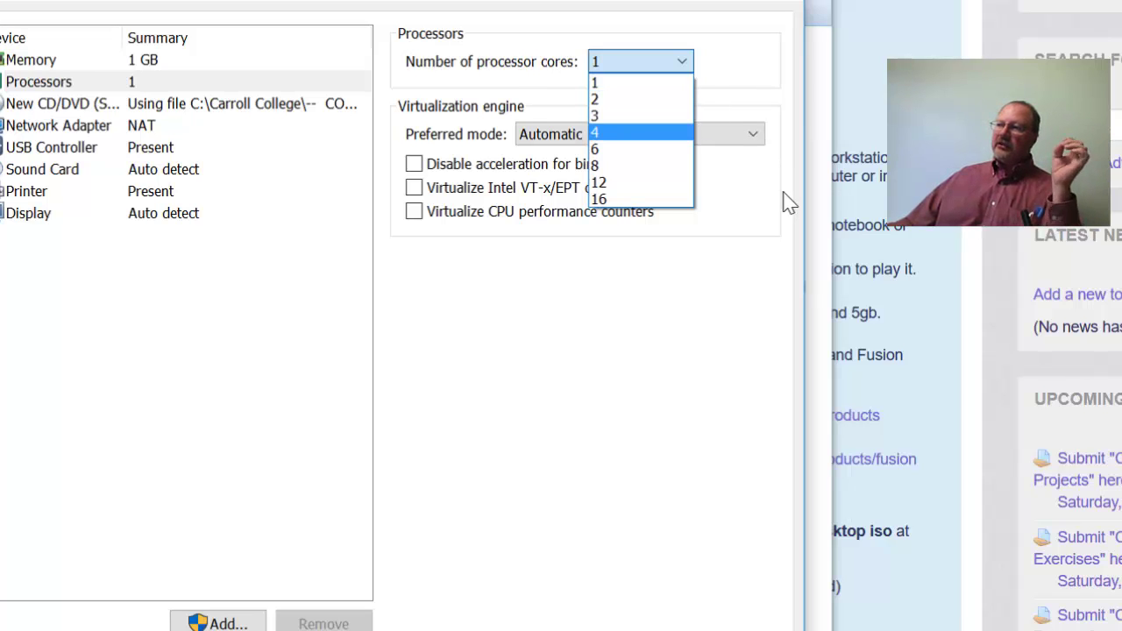
key(Down)
key(Down)
key(Down)
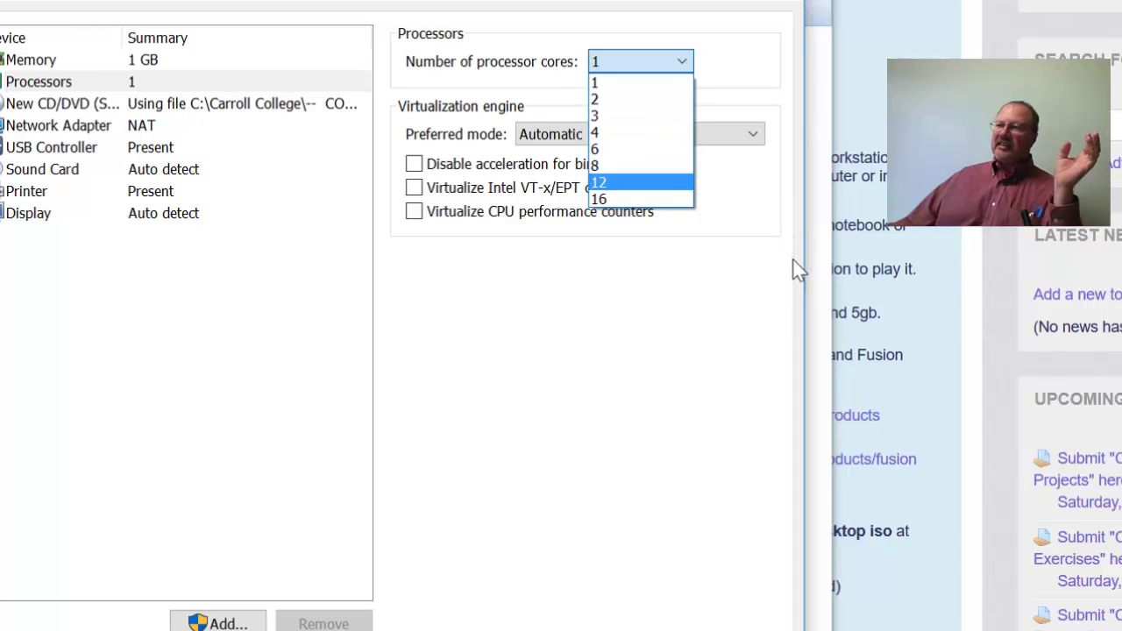
key(Up)
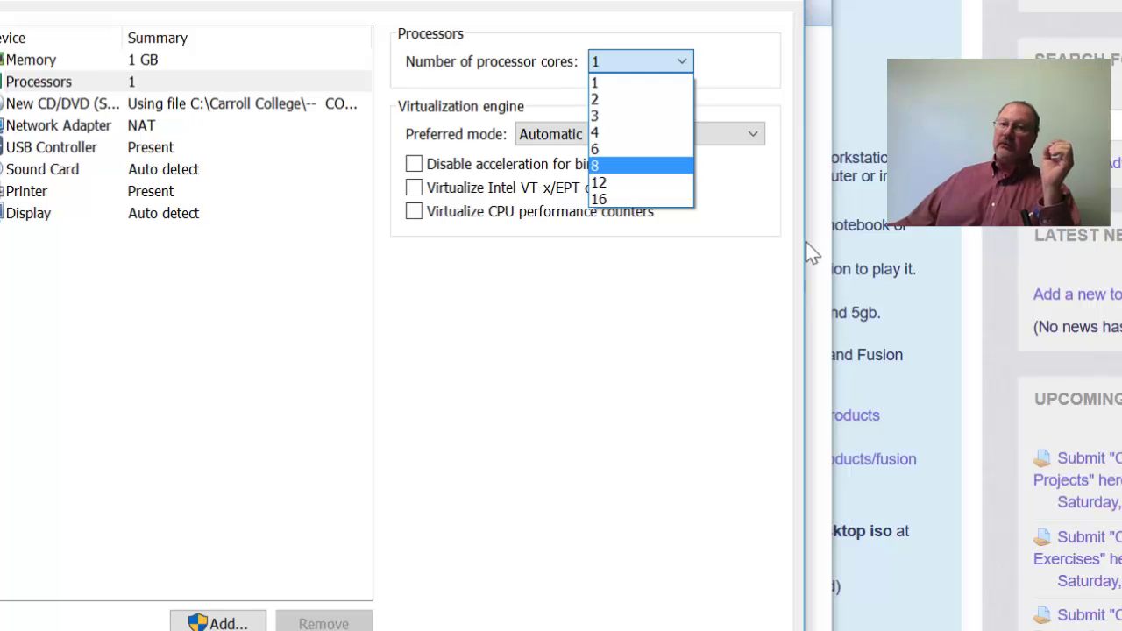
key(Up)
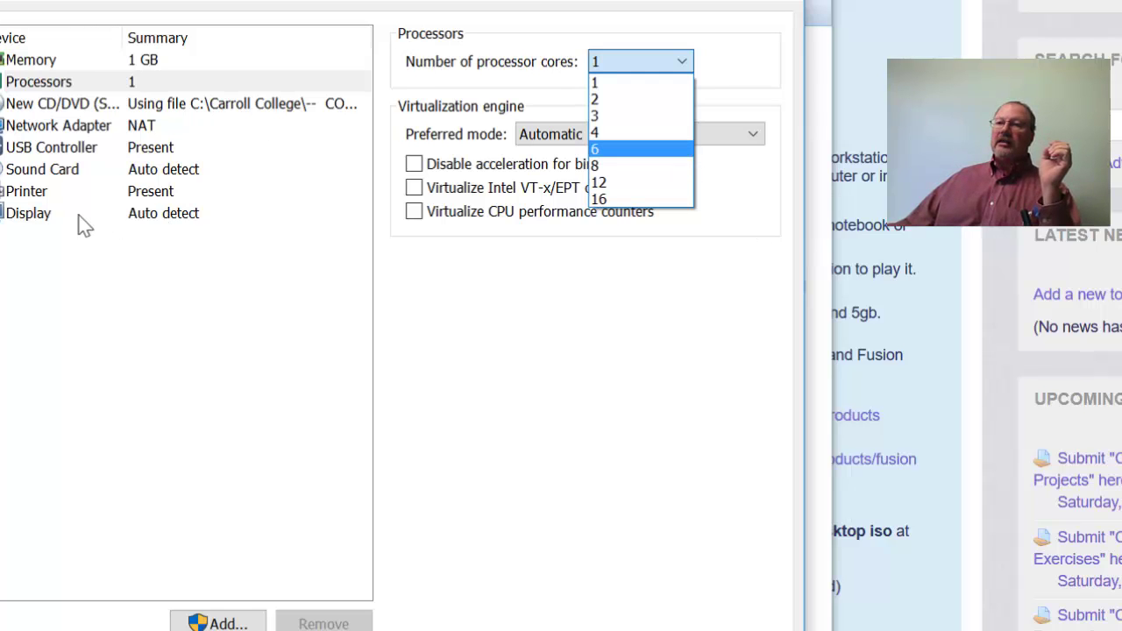
key(Escape)
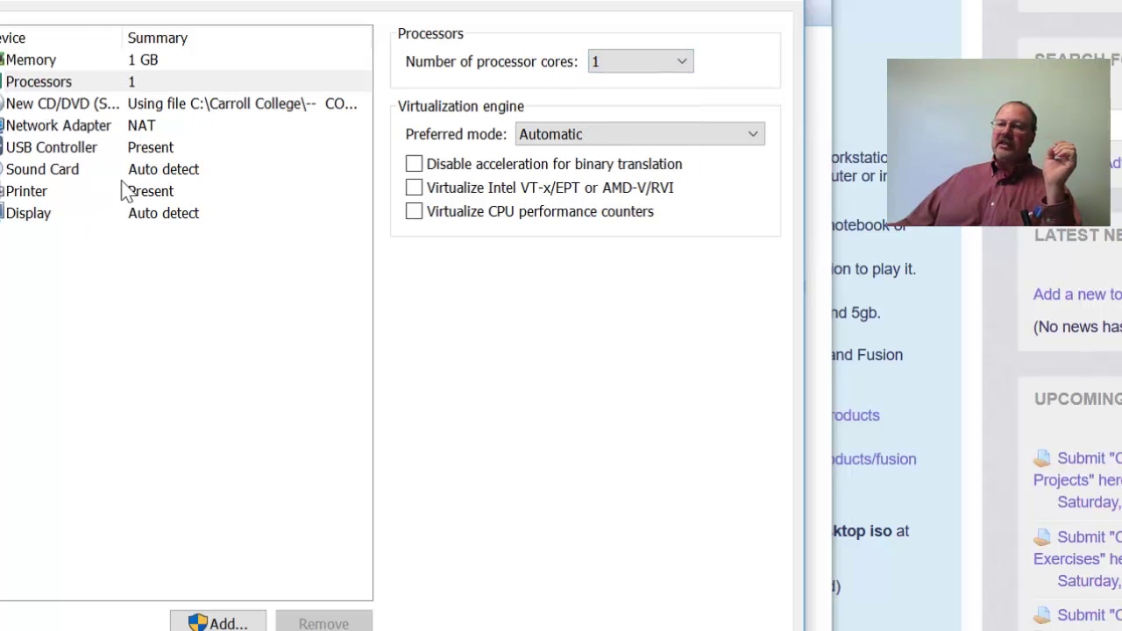
Select Network Adapter to view its NAT connection settings sharing the host's IP address.
key(Down)
key(Down)
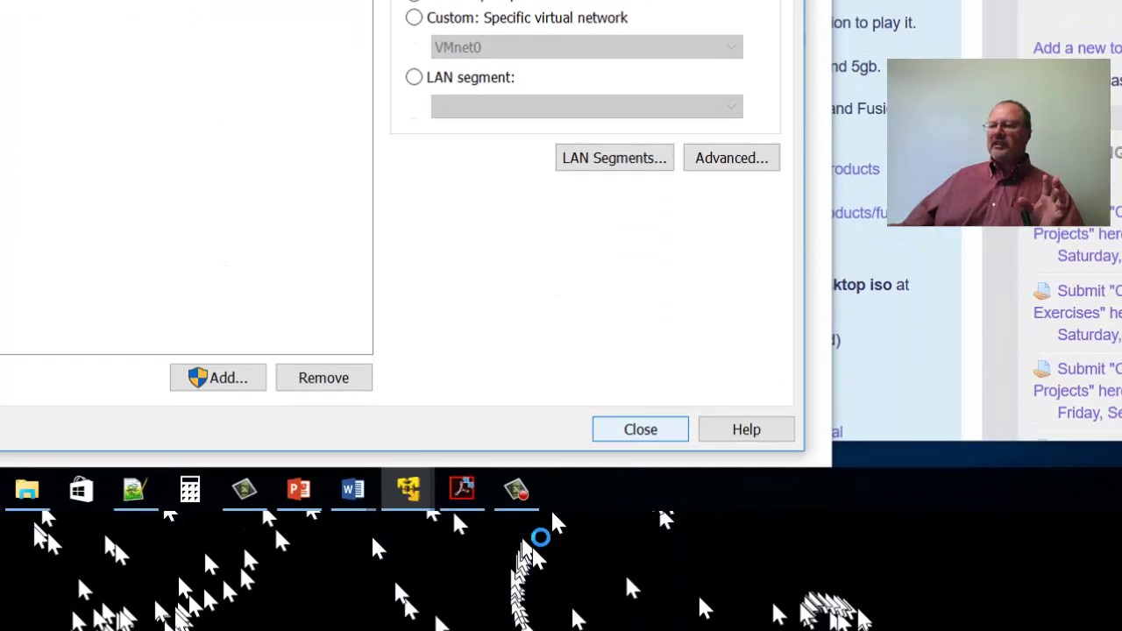
Close the hardware settings, finish the wizard, and dismiss the Removable Devices notice.
key(Return)
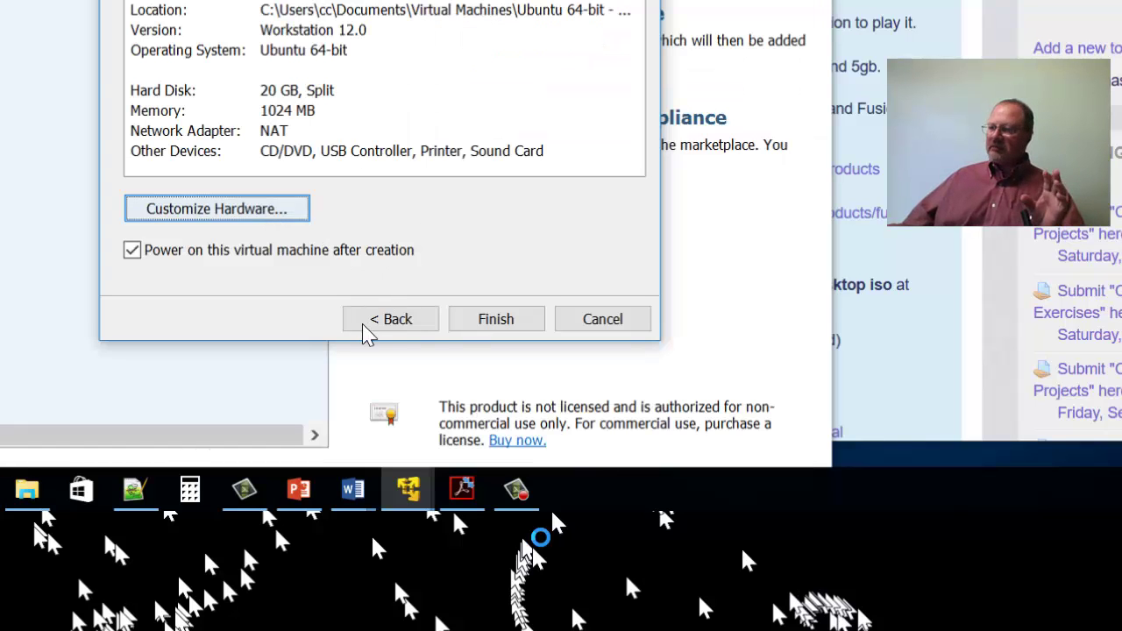
key(Return)
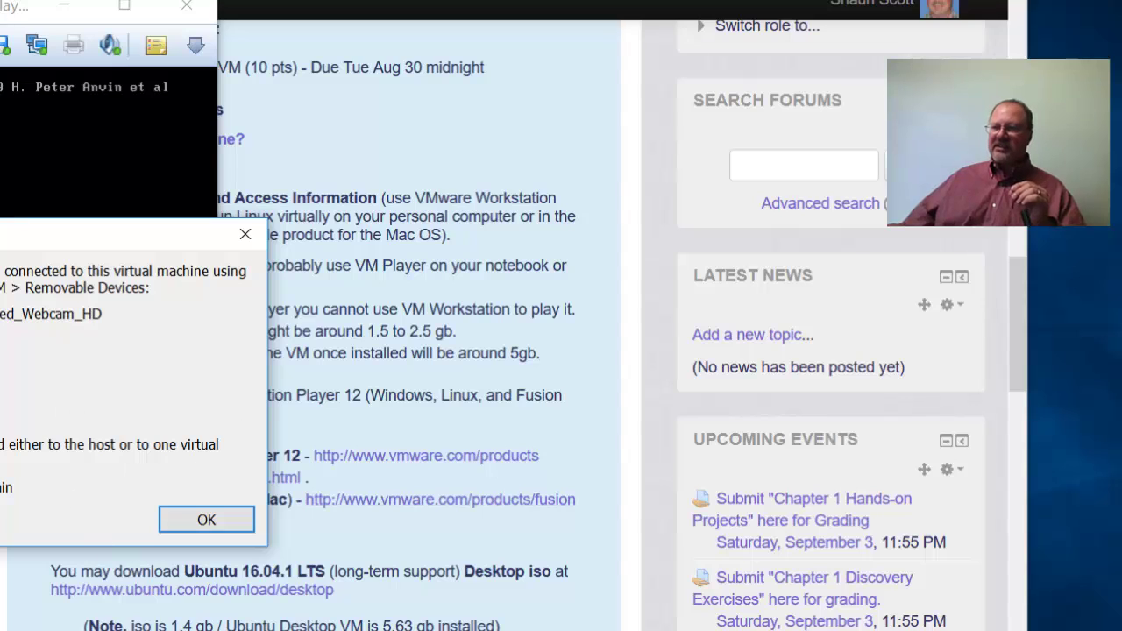
click(206, 519)
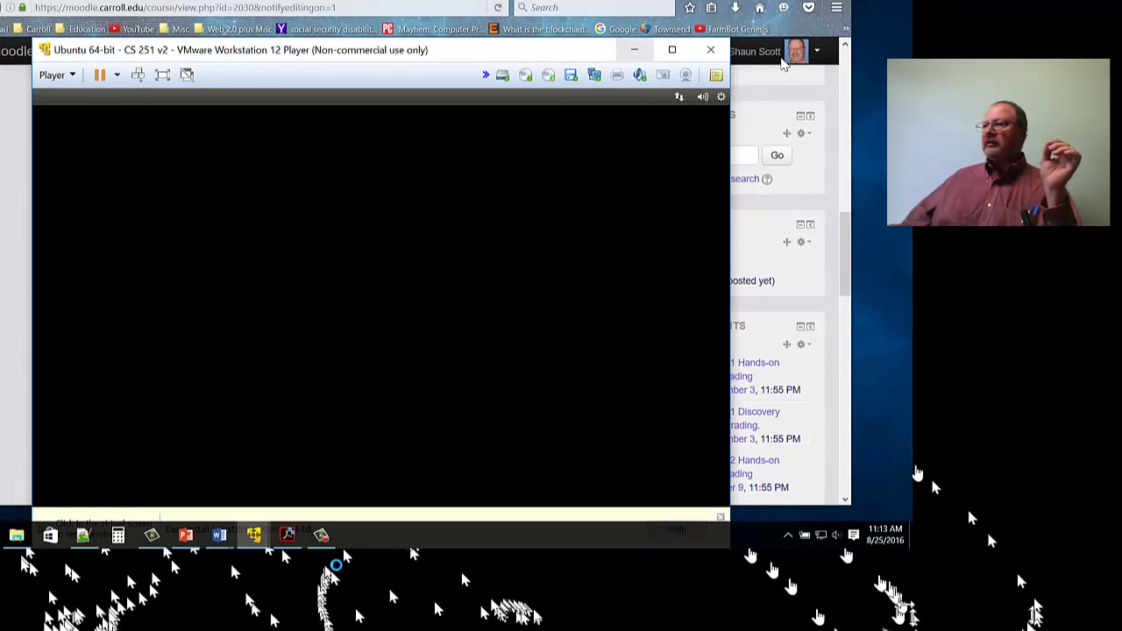
Minimize the VMware Player window and hide the browser with Win+D to reveal the desktop.
click(634, 49)
key(super+d)
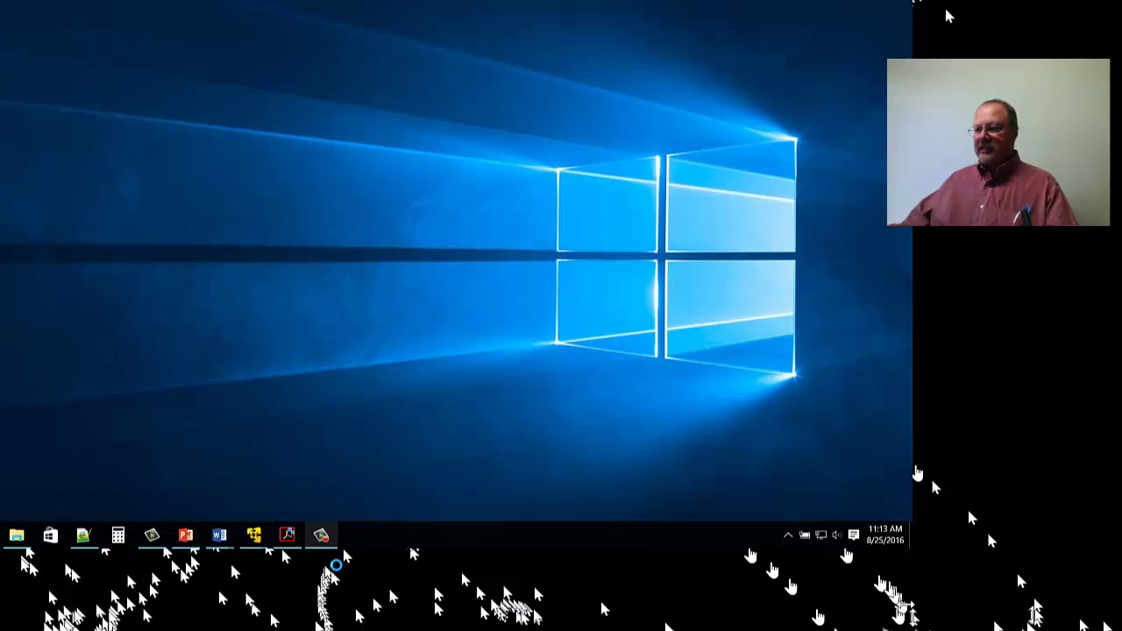
Restore the Ubuntu 64-bit - CS 251 v2 window from the taskbar and bring it to the front.
click(321, 535)
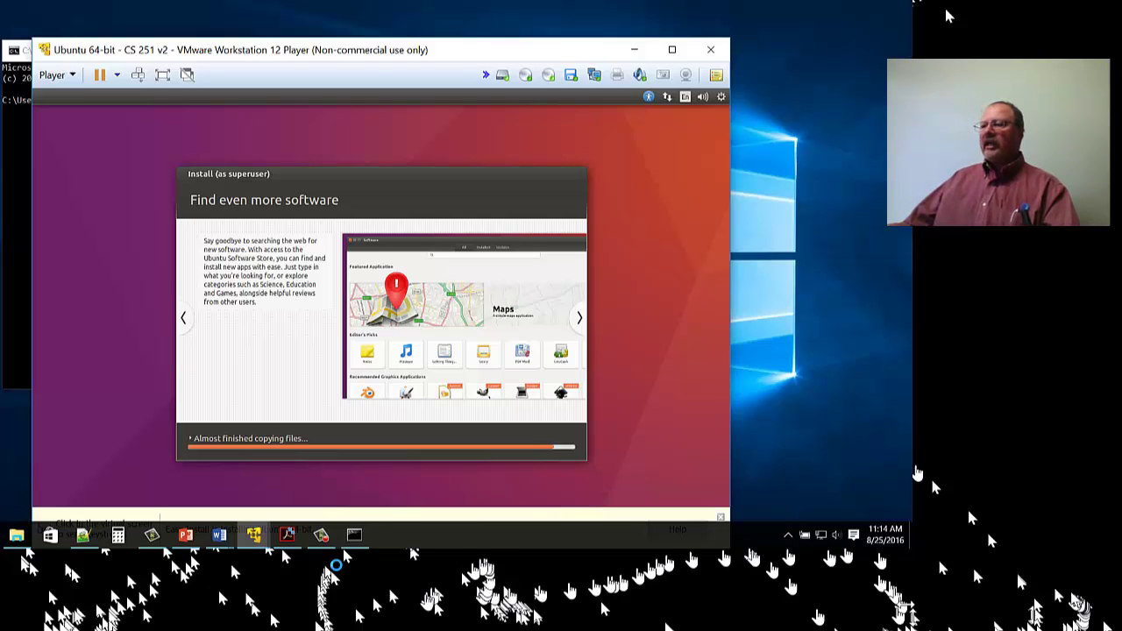
click(321, 535)
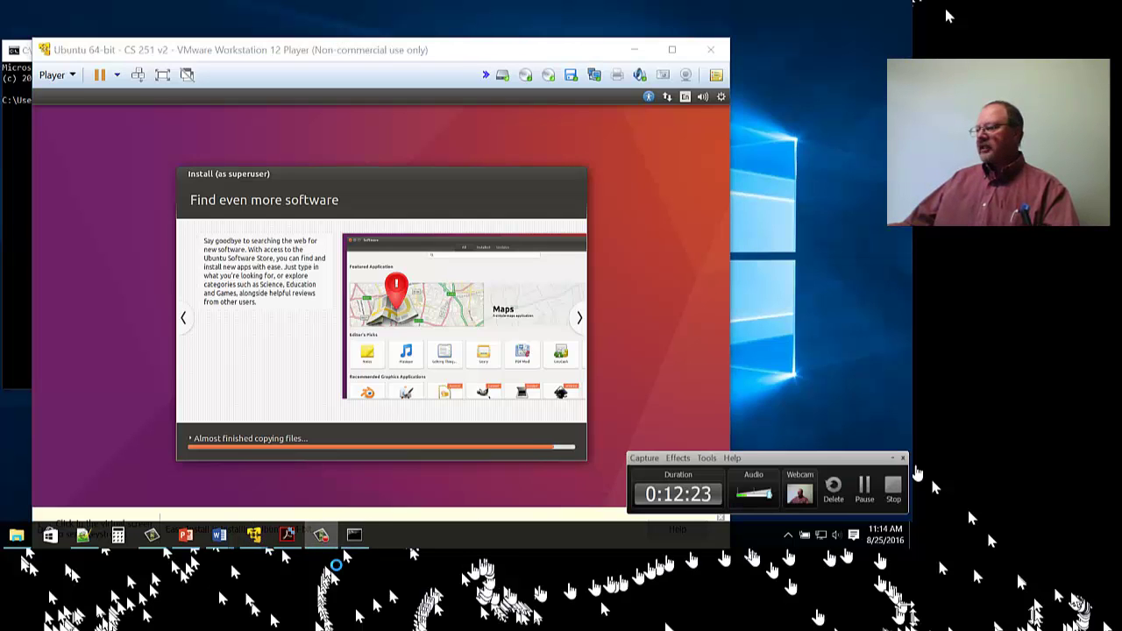
click(706, 495)
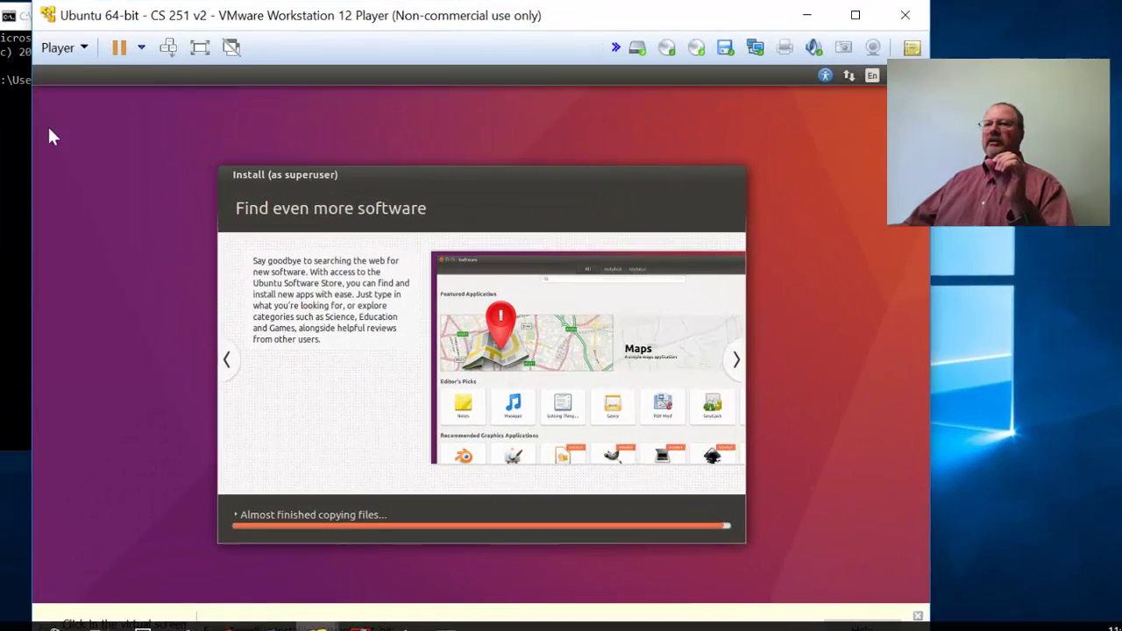
Switch to Command Prompt and run ipconfig to show the host's 192.168.117.1 IPv4 address.
key(alt+Tab)
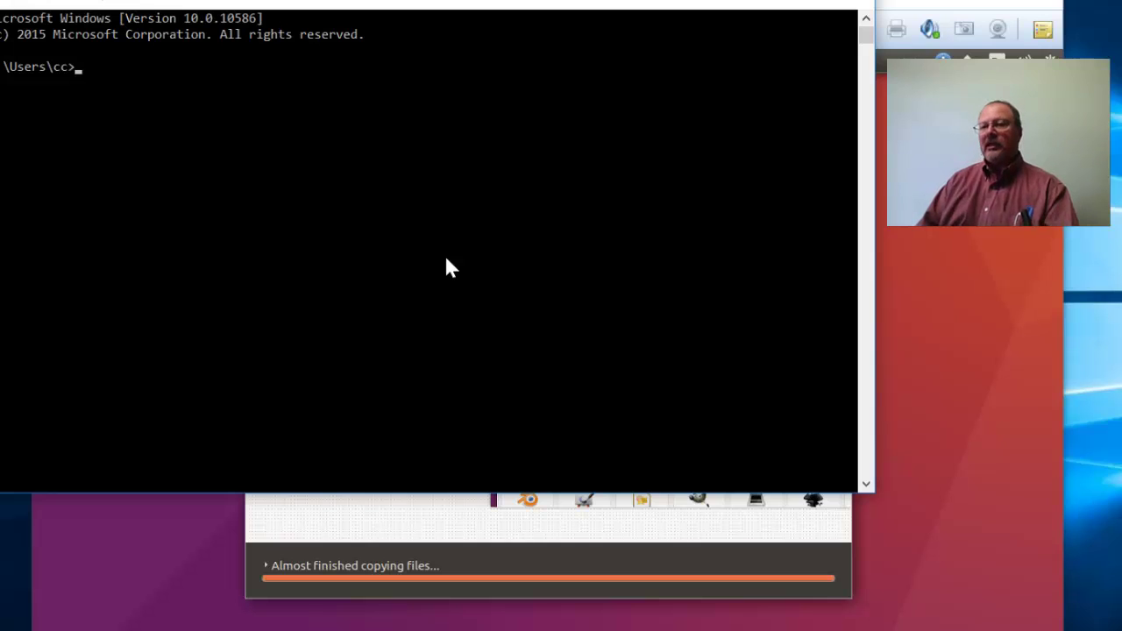
text(ipconfig)
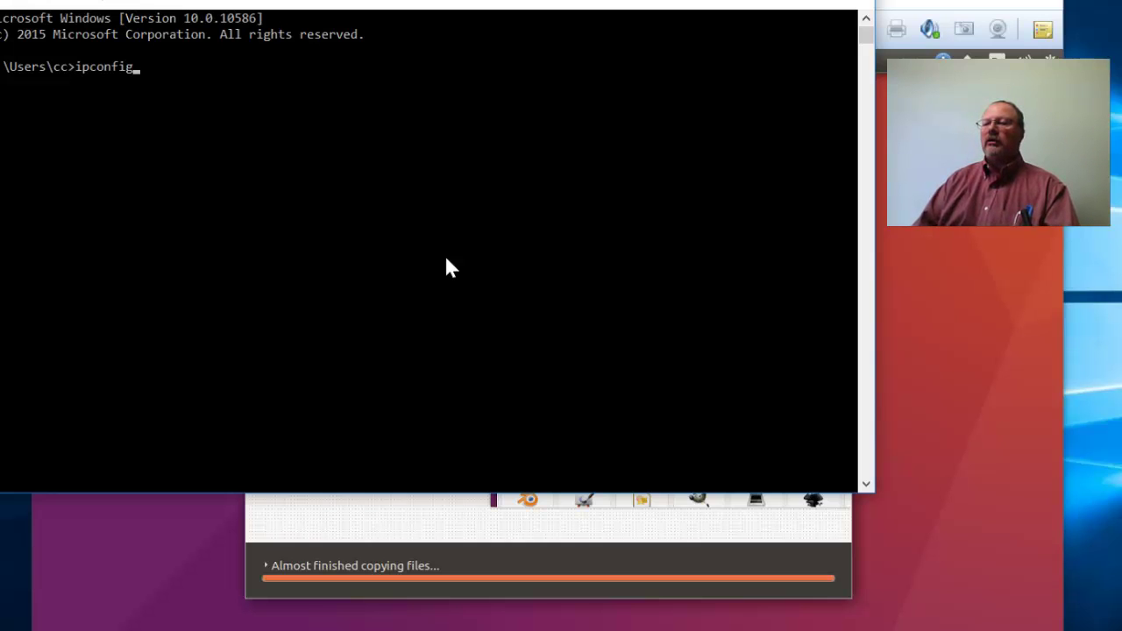
key(Return)
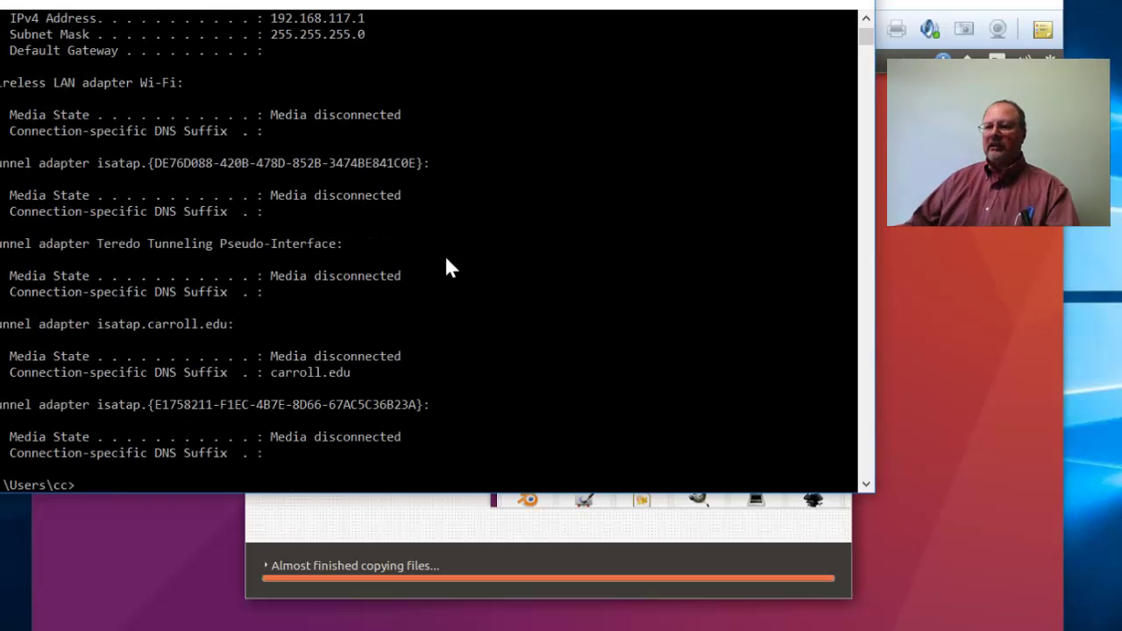
key(Up)
Run ipconfig /all and scroll back to the VMnet1 (192.168.137.1) and VMnet8 adapter sections.
text(/all)
key(Return)
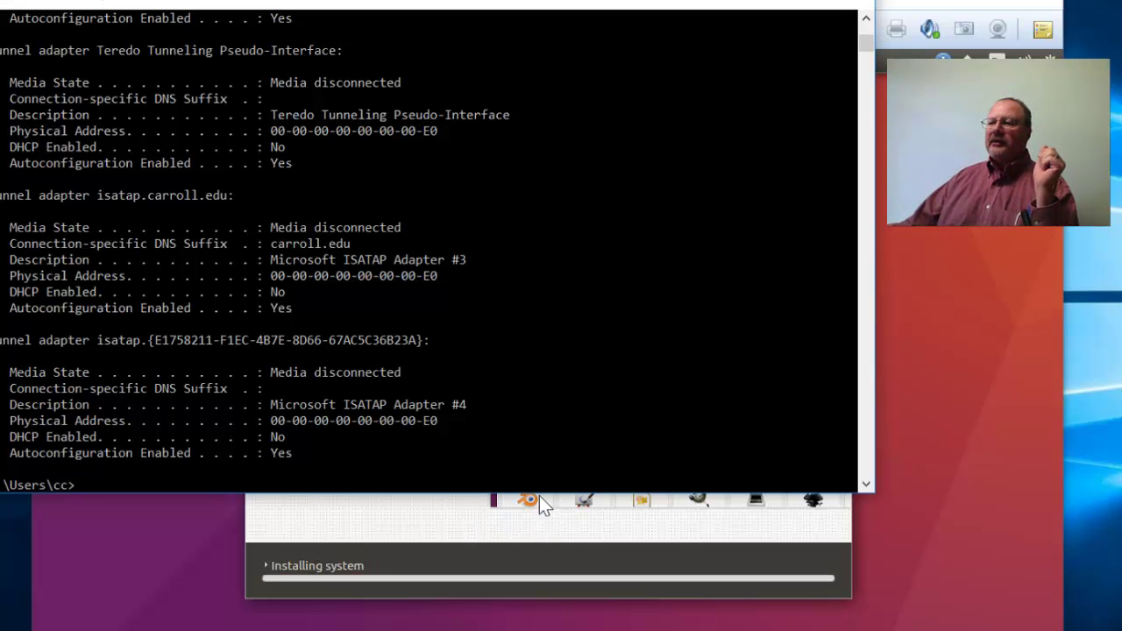
scroll(539, 495, up, 2)
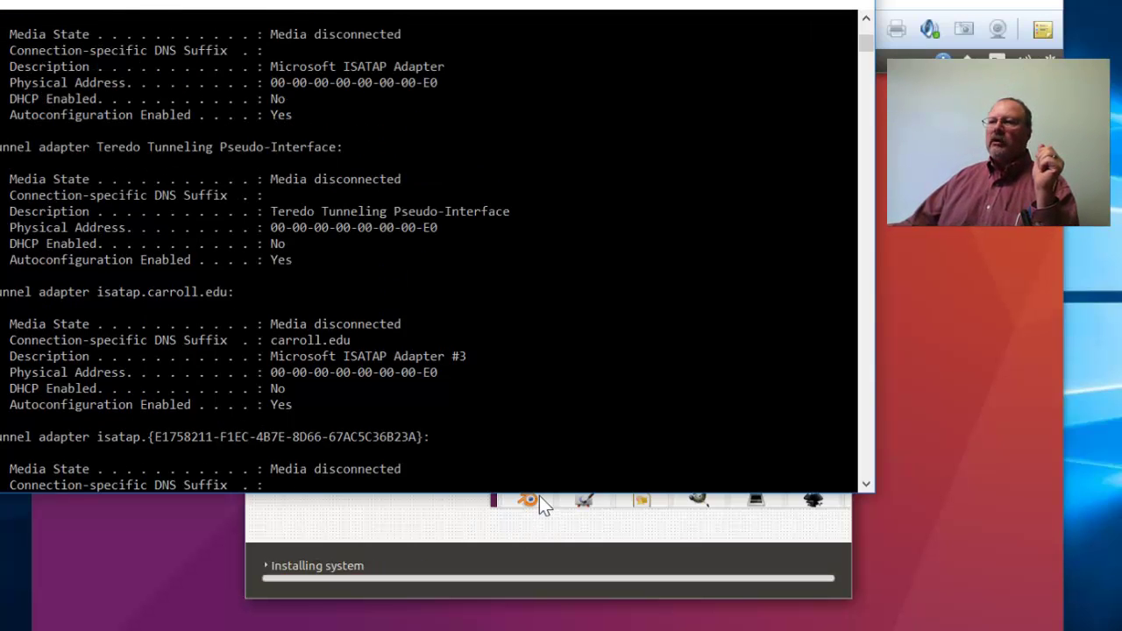
scroll(539, 496, up, 2)
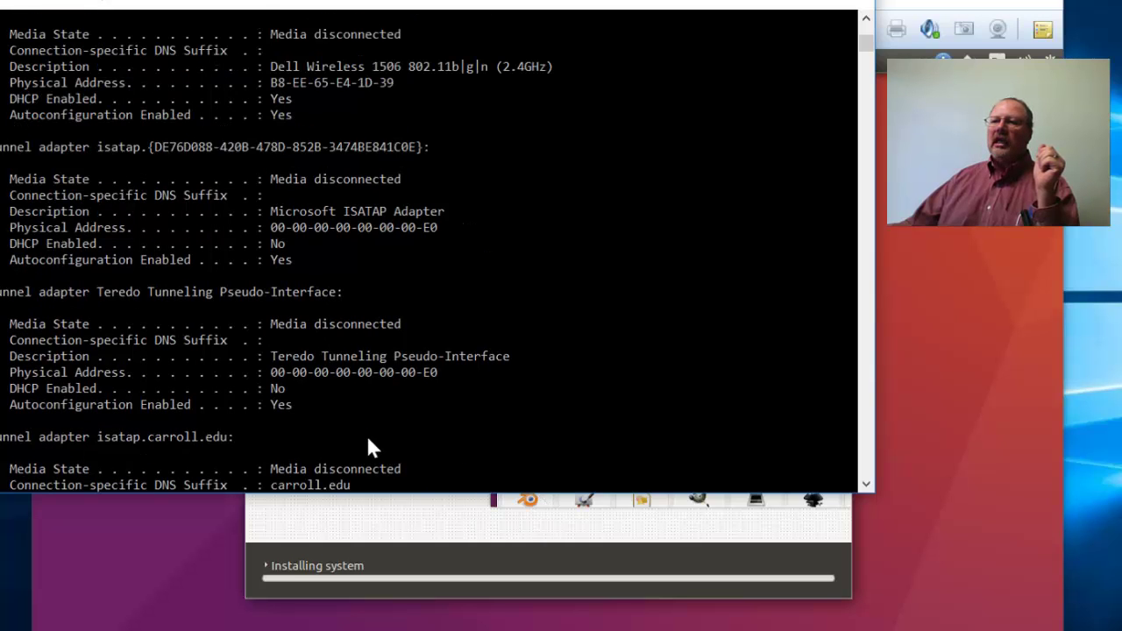
scroll(367, 441, up, 4)
scroll(368, 447, up, 4)
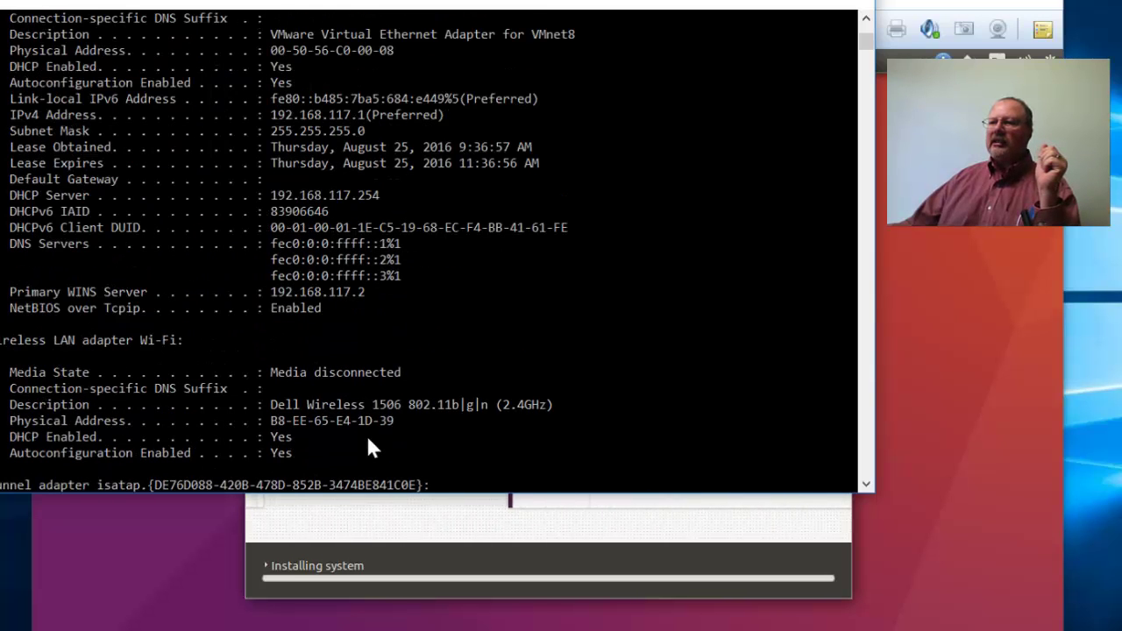
scroll(447, 456, up, 4)
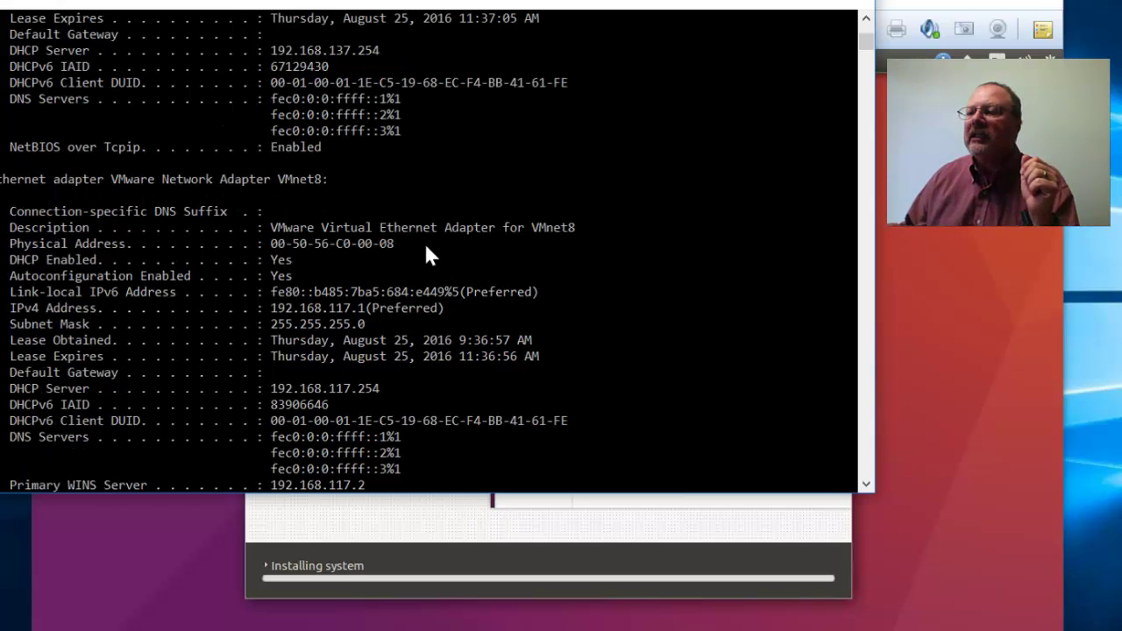
scroll(425, 245, up, 1)
scroll(427, 253, up, 3)
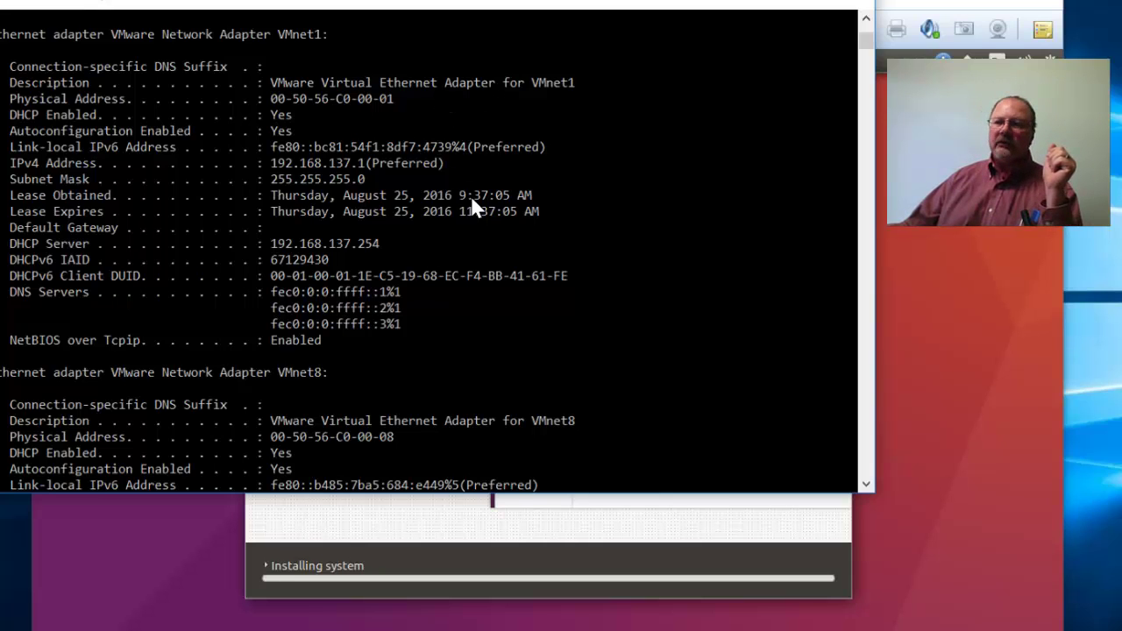
scroll(425, 490, down, 3)
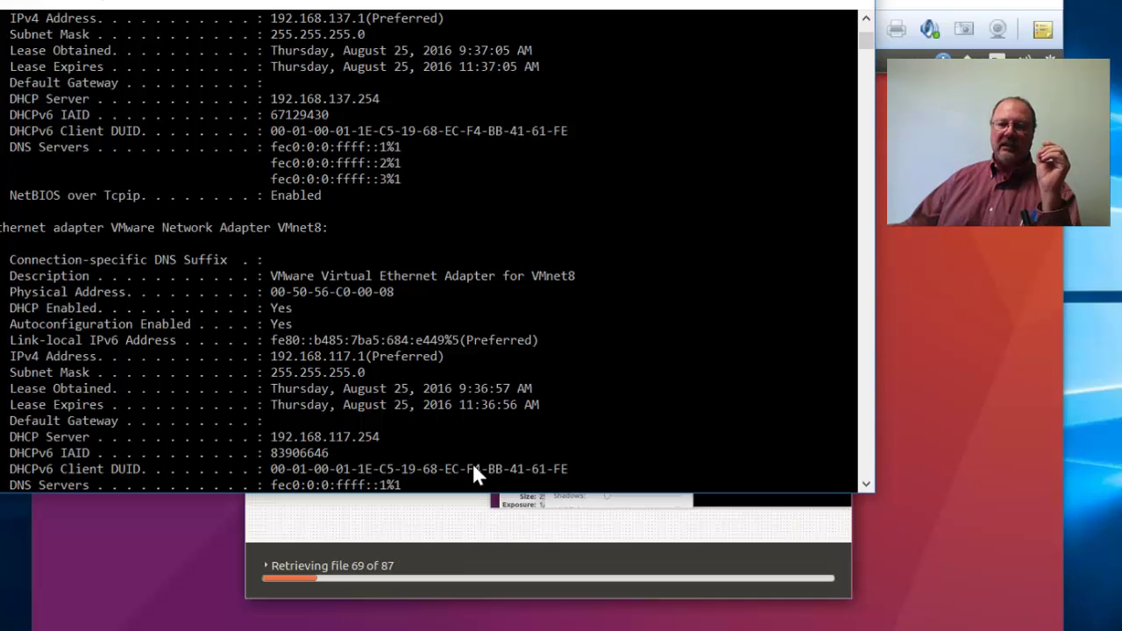
scroll(473, 468, up, 8)
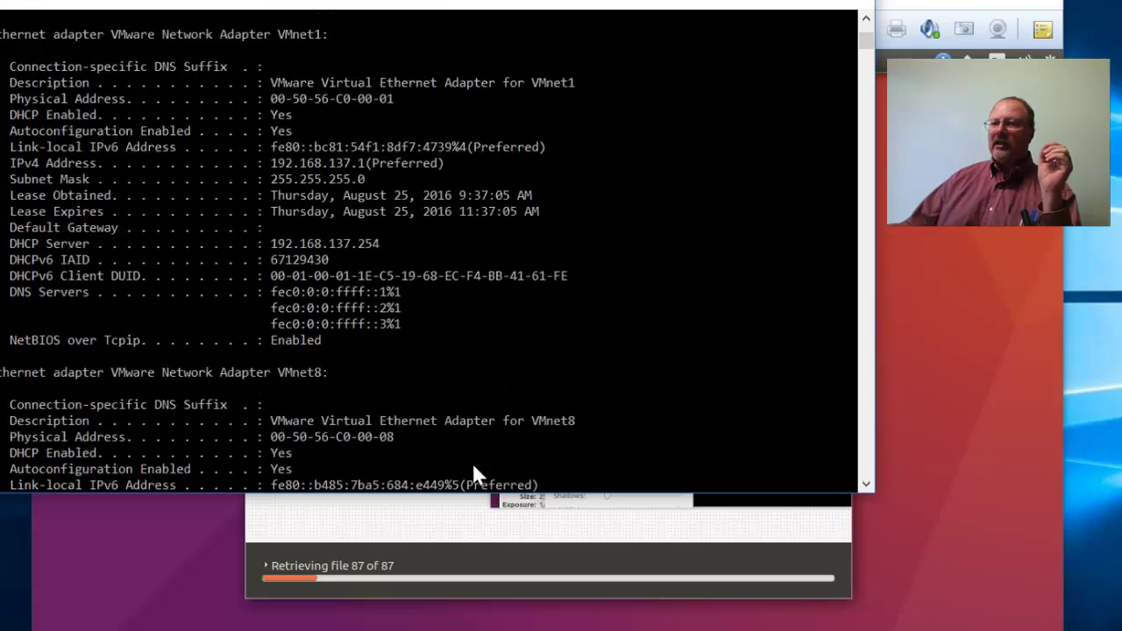
scroll(474, 467, down, 15)
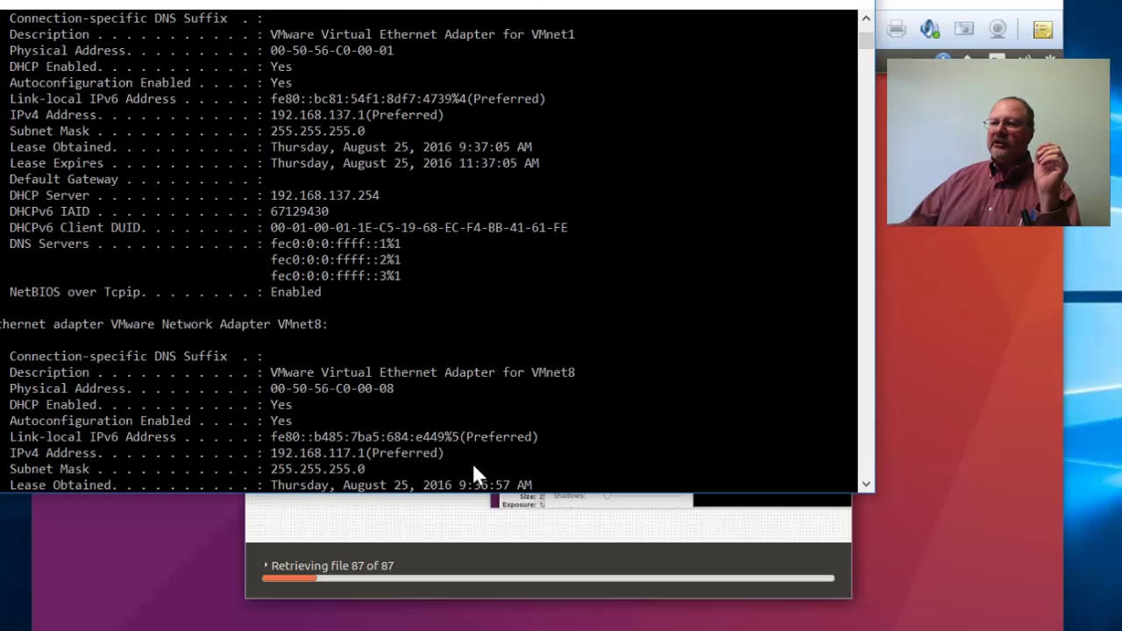
Rerun ipconfig /all and scroll up to the VMnet8 adapter details at 192.168.117.1.
text(ipconfig)
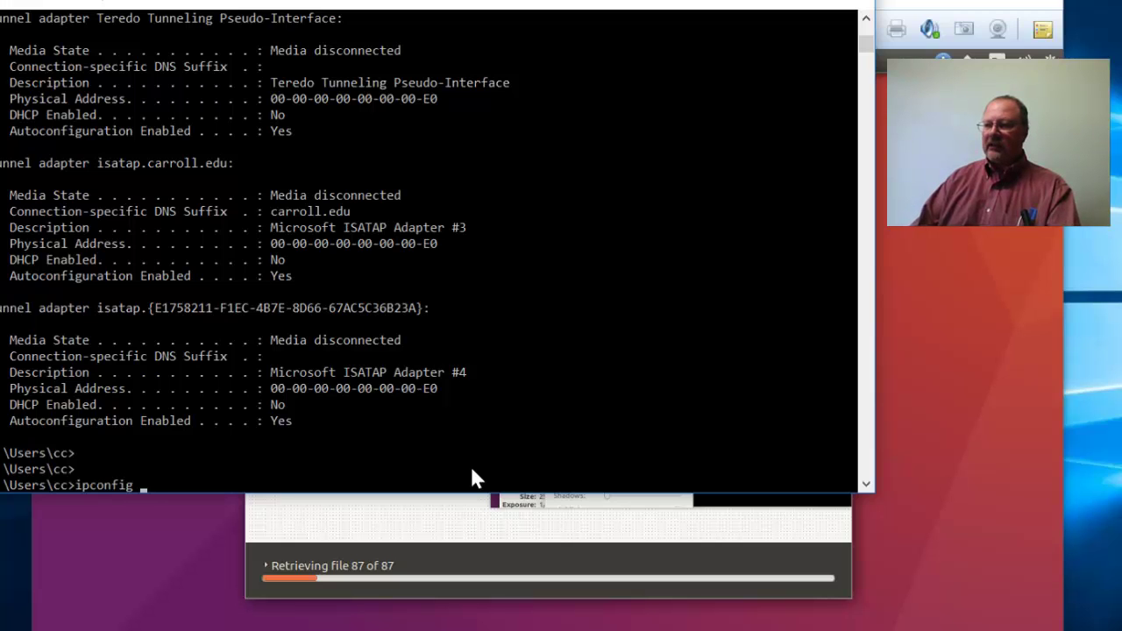
text( /all)
key(Return)
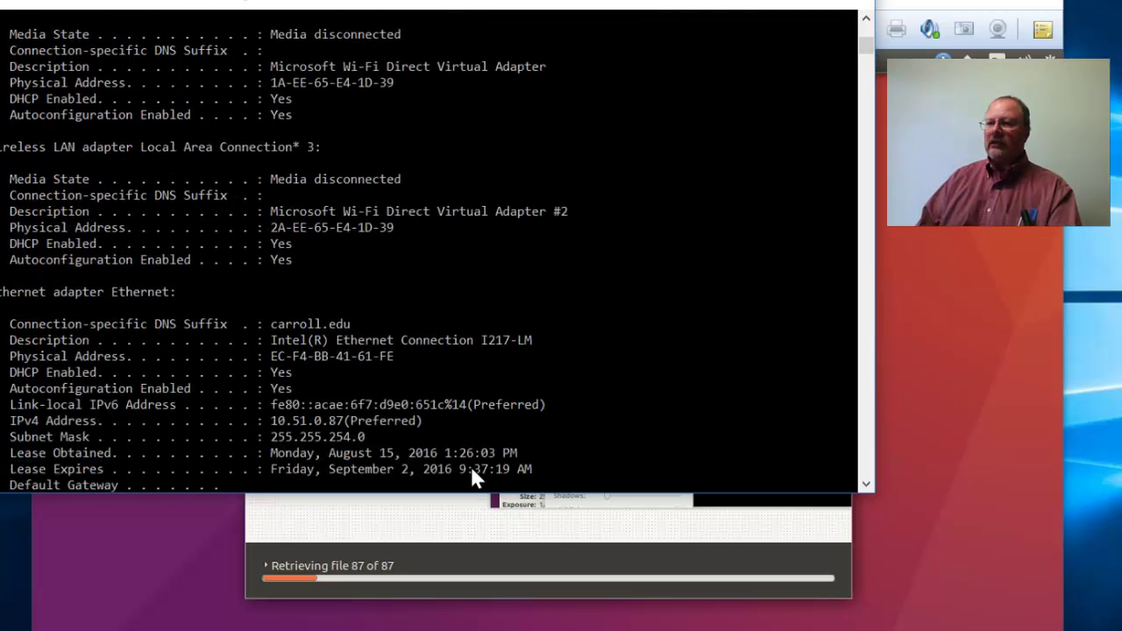
scroll(494, 483, up, 12)
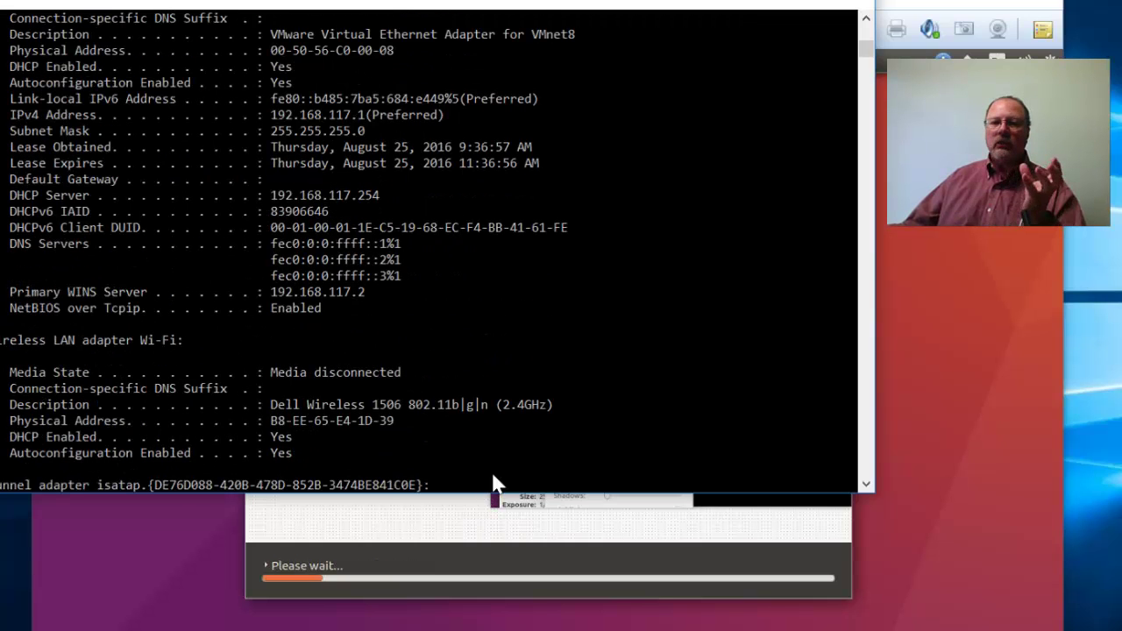
scroll(494, 483, up, 1)
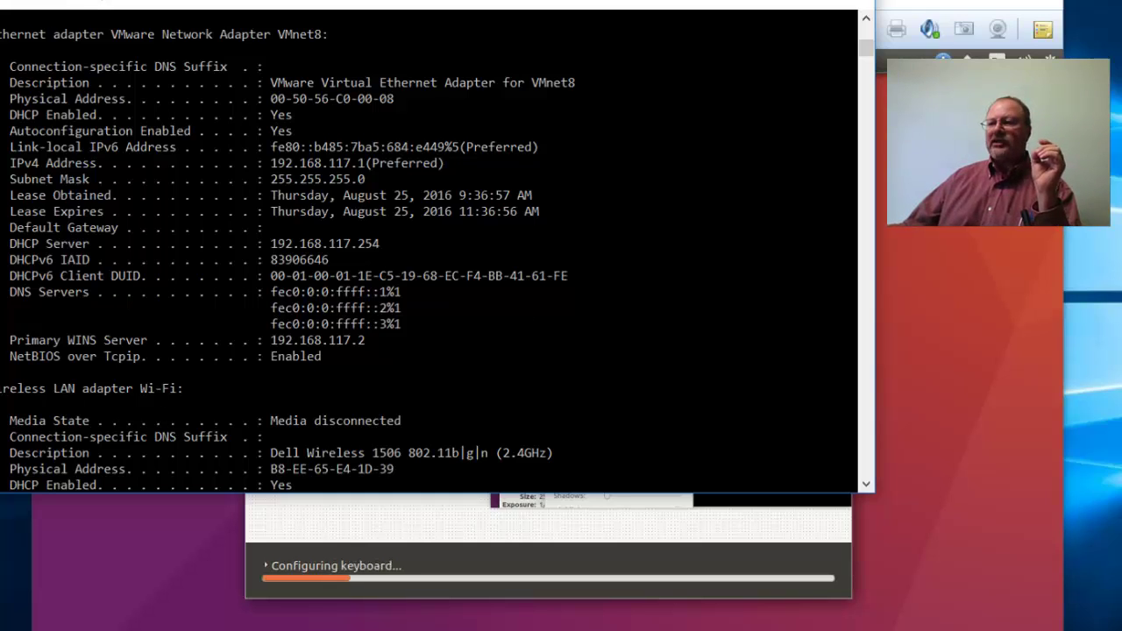
Bring the Ubuntu 64-bit - CS 251 v2 window in front of Command Prompt, showing the 16.04 login screen.
click(965, 25)
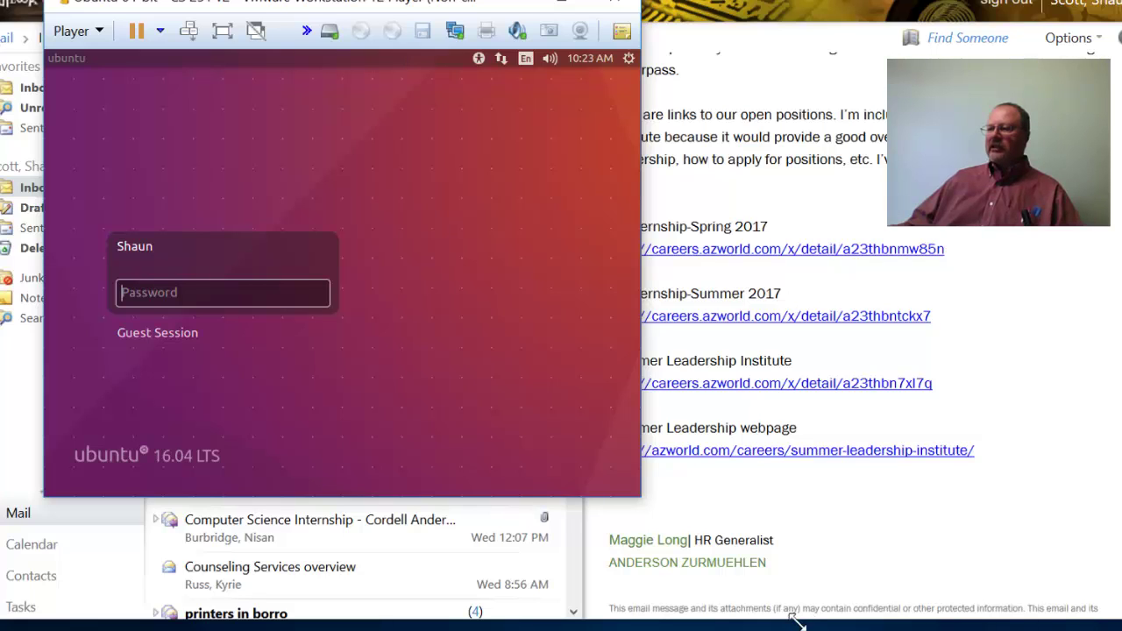
Enlarge the virtual machine window and sign in to Ubuntu with the account password.
key(ctrl+alt+Return)
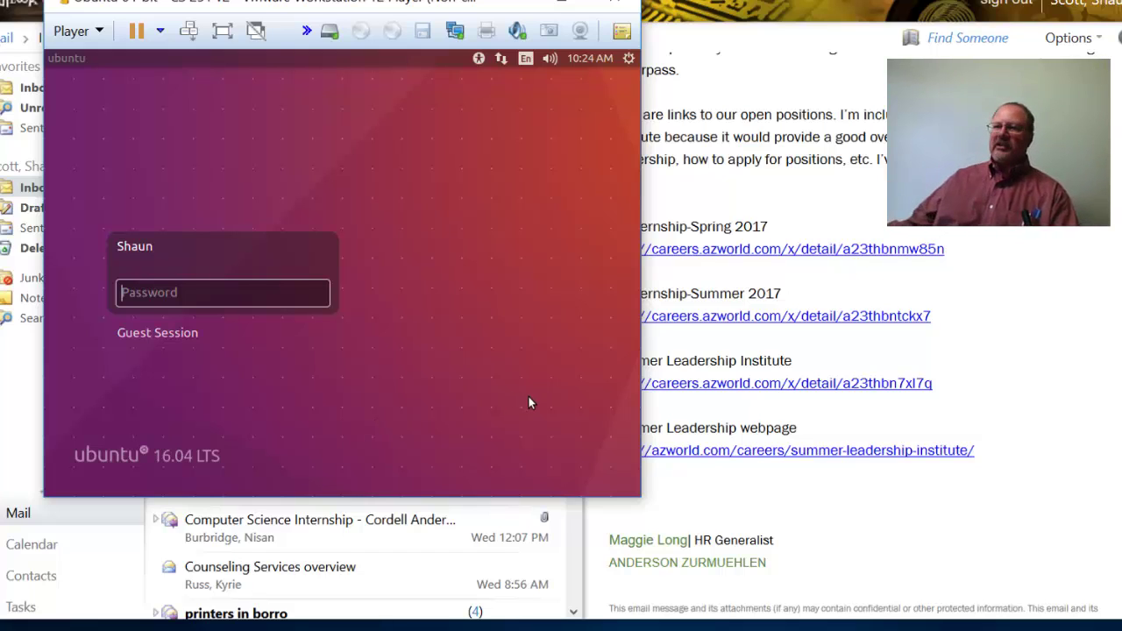
text(*****)
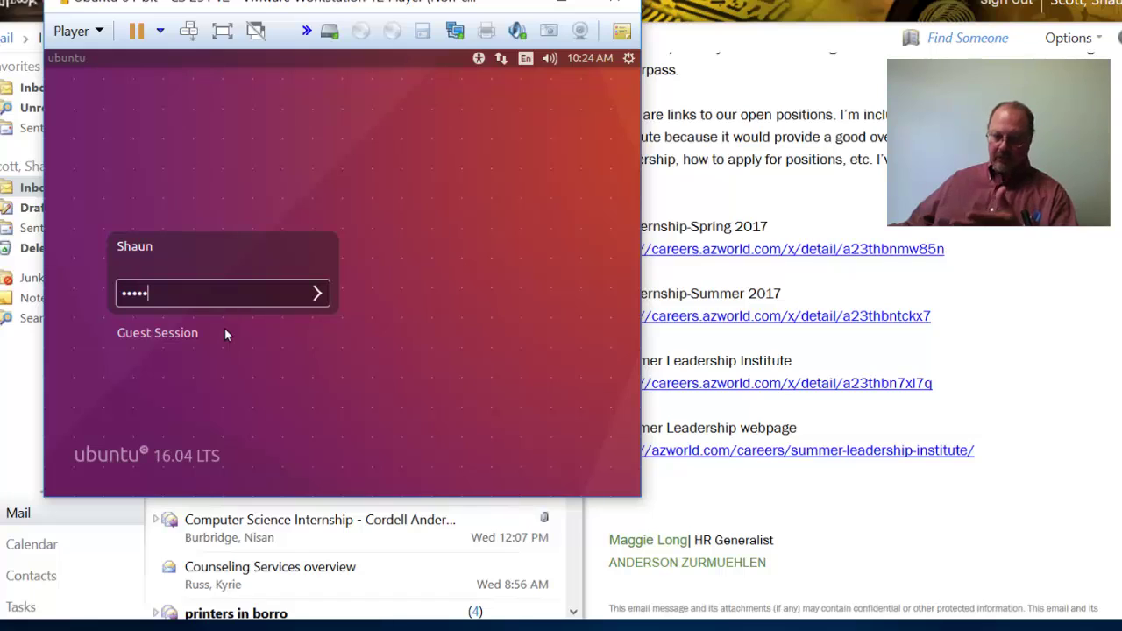
key(Return)
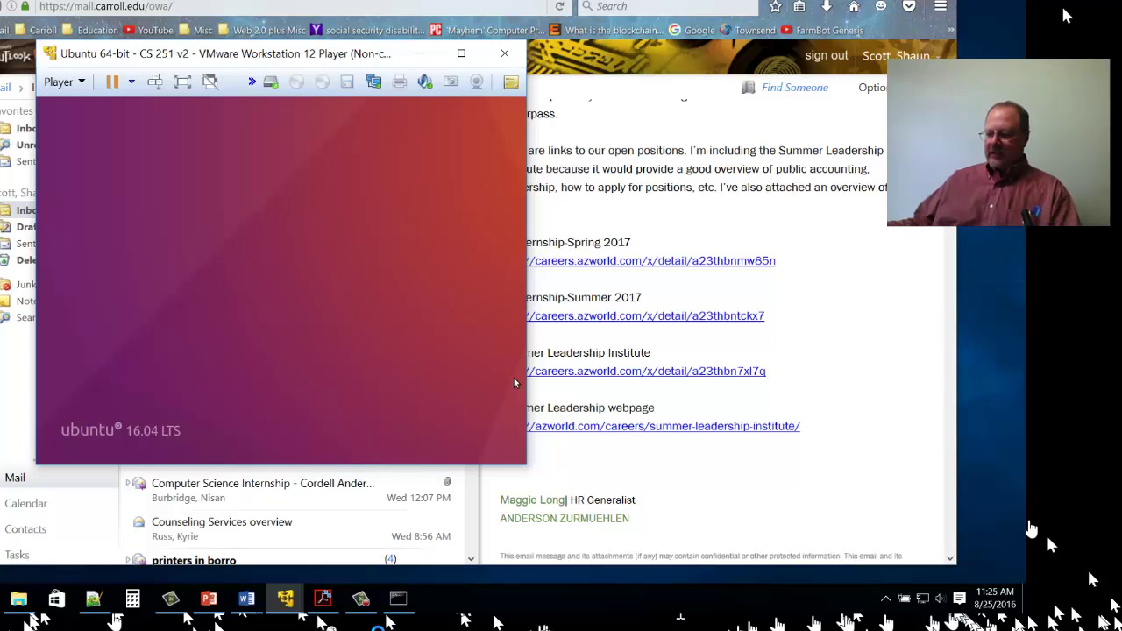
Release input from the guest and browse the Player menu through File, Power, Removable Devices and Manage.
key(ctrl+alt)
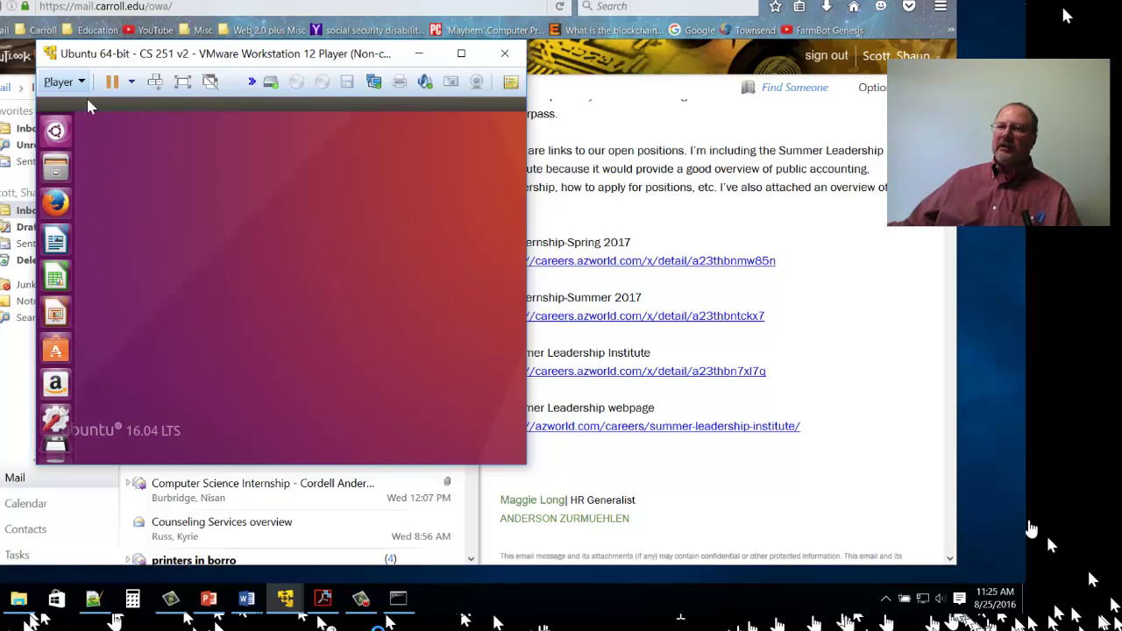
key(F10)
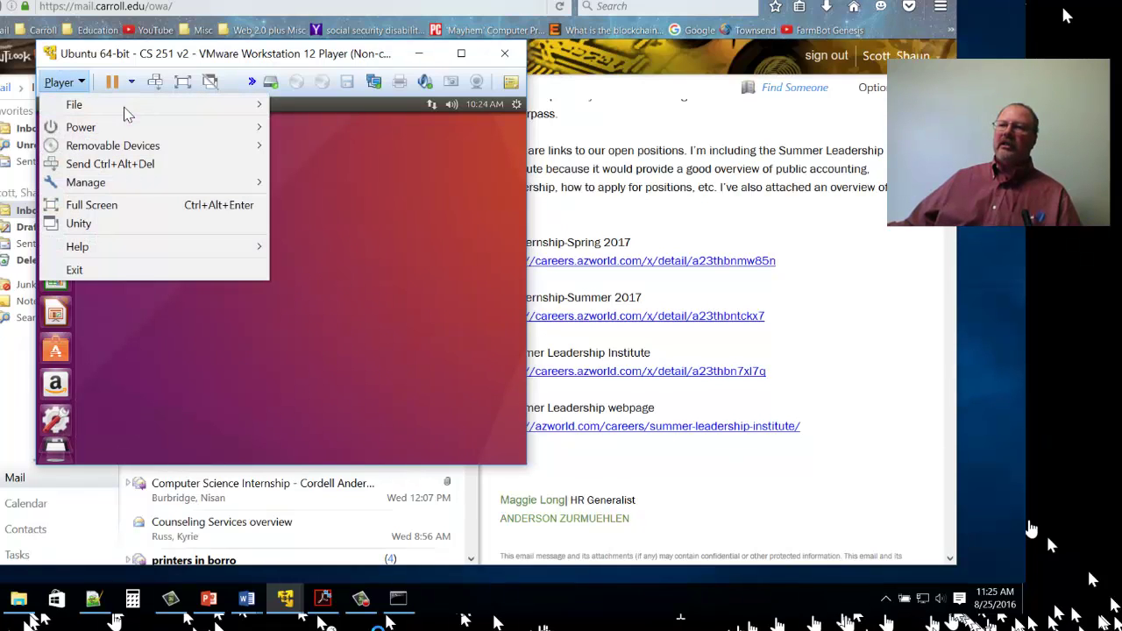
mouse_move(127, 107)
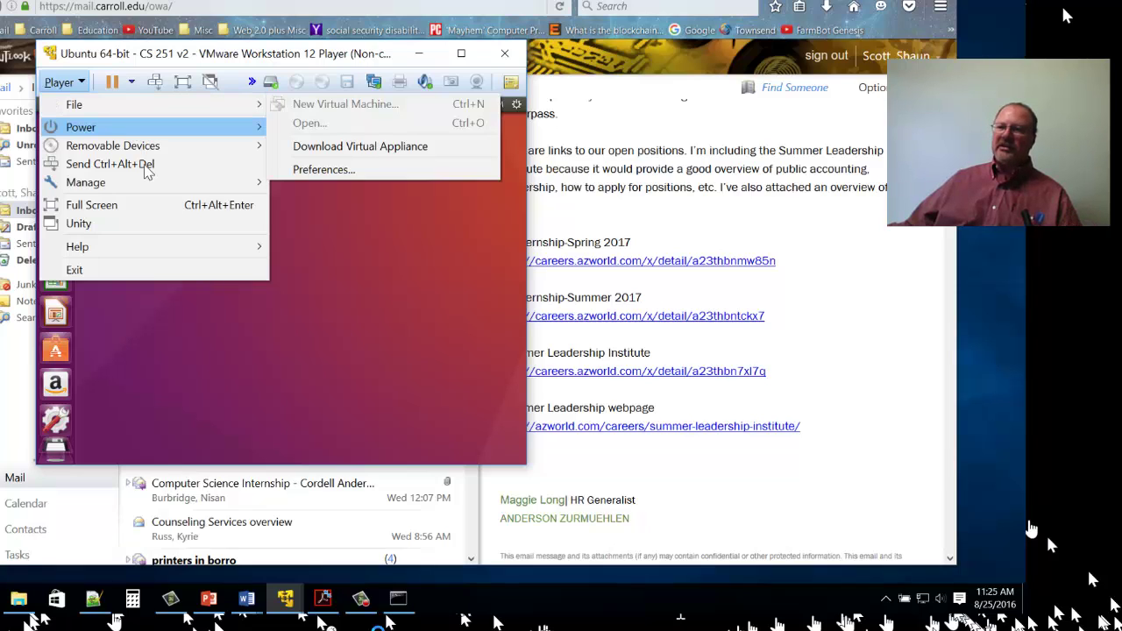
mouse_move(151, 130)
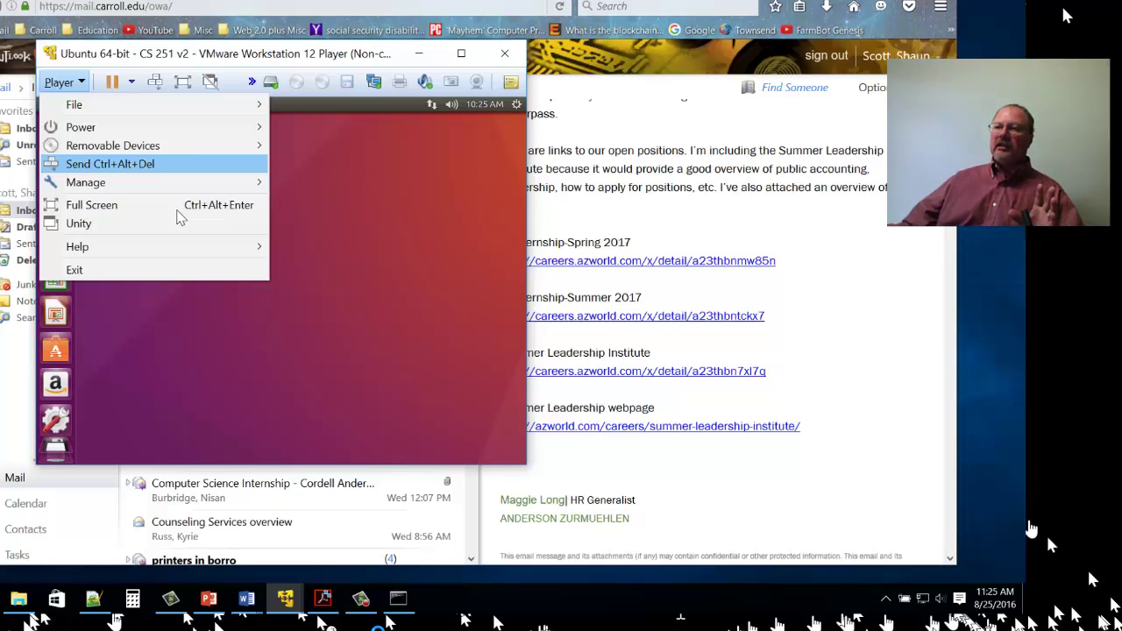
mouse_move(189, 146)
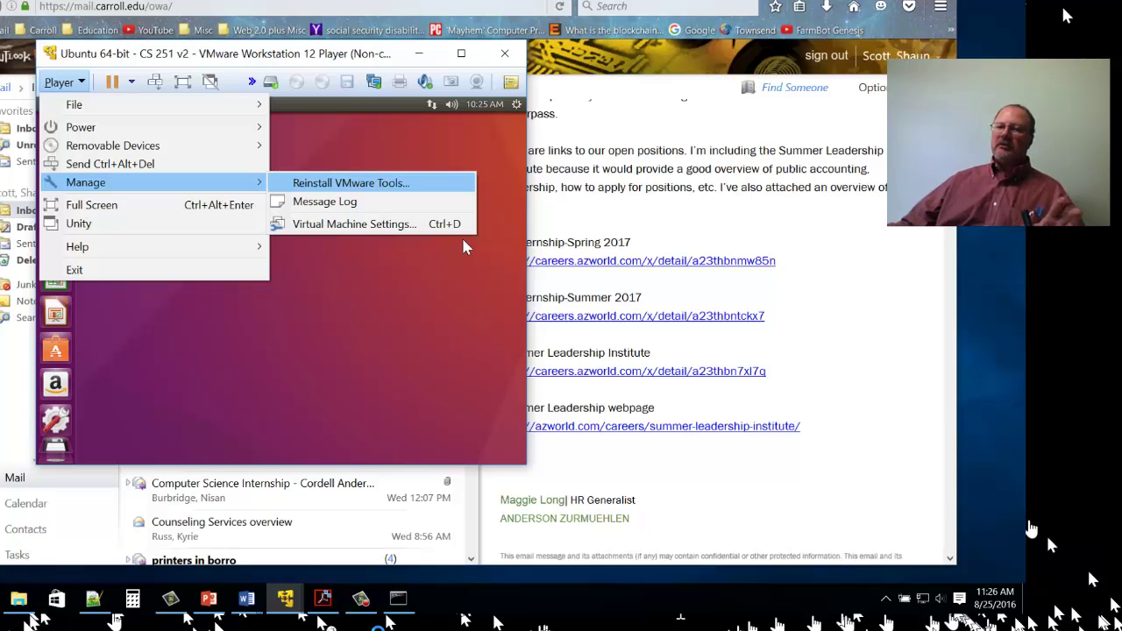
Review the VM settings (1 GB memory, 20 GB disk, NAT) without changes, then show guest power options.
key(Down)
key(Down)
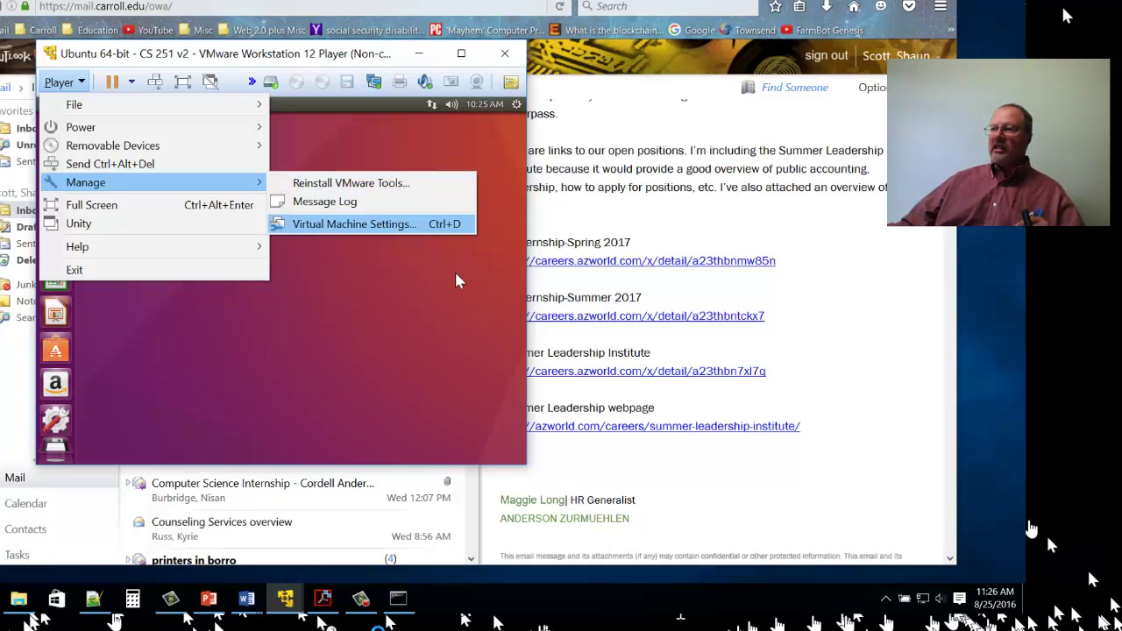
key(Return)
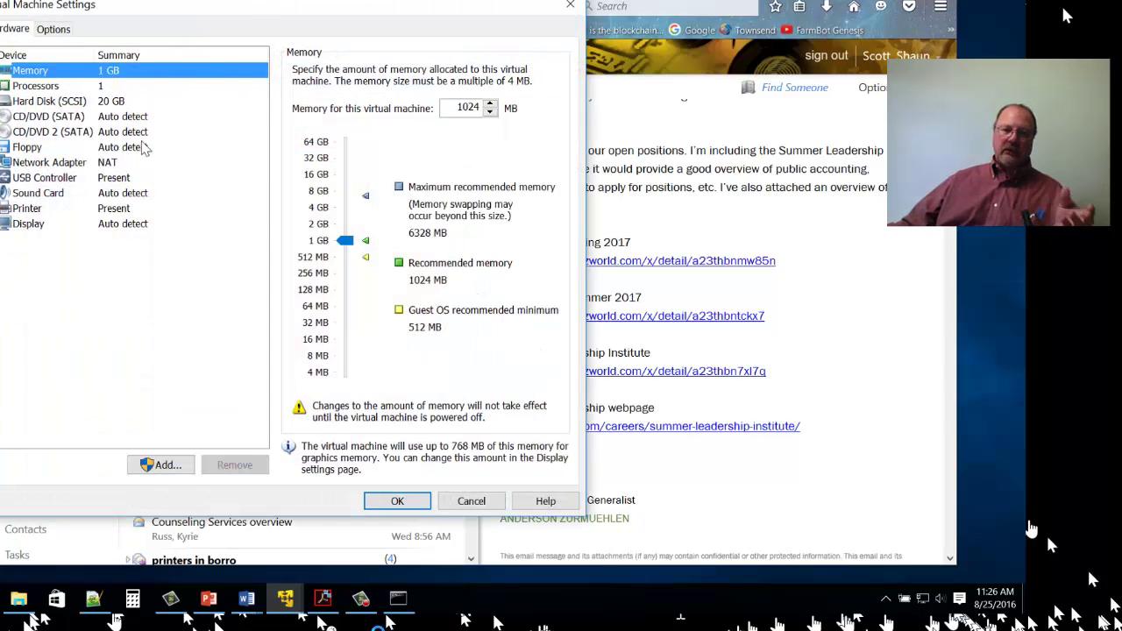
click(471, 501)
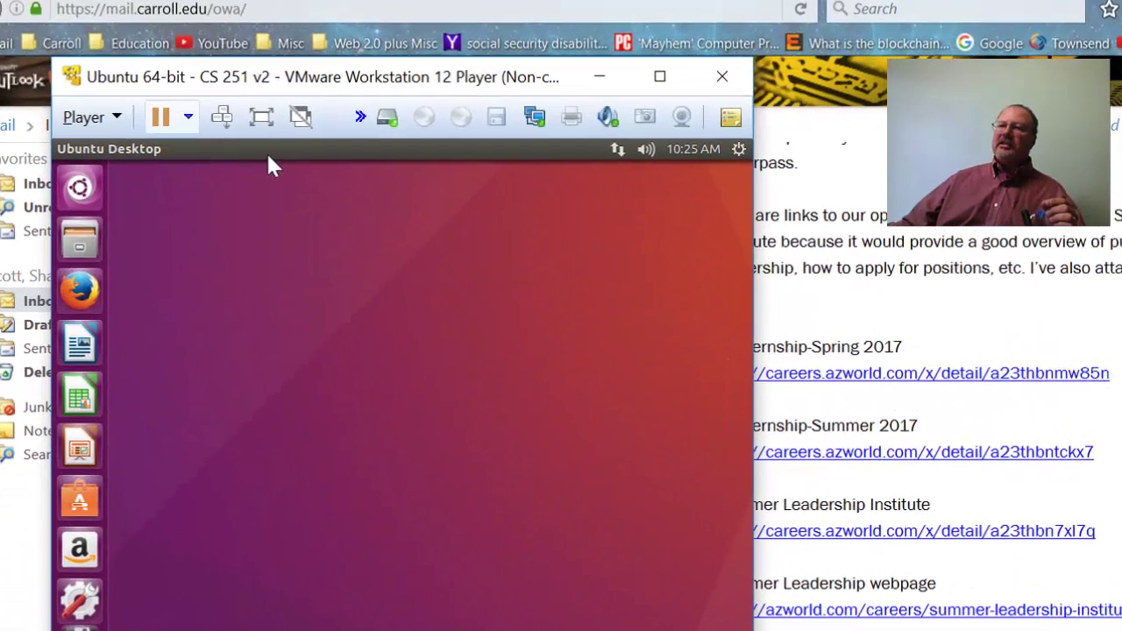
click(130, 82)
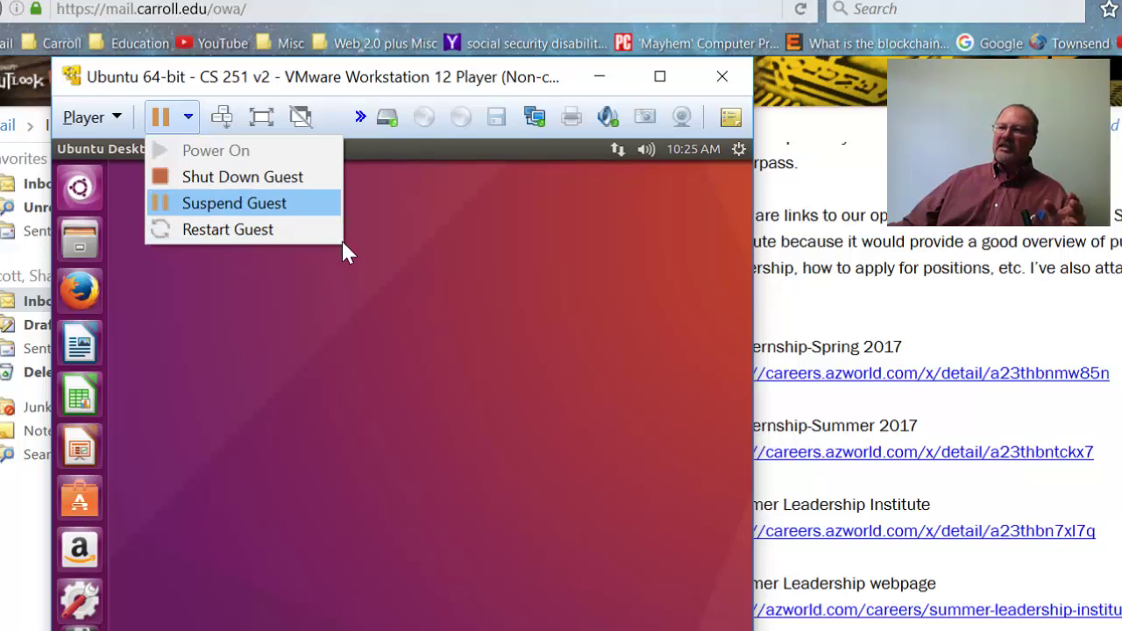
Close the Pause dropdown without choosing Shut Down, Suspend or Restart Guest, and indicate the Unity button.
click(315, 157)
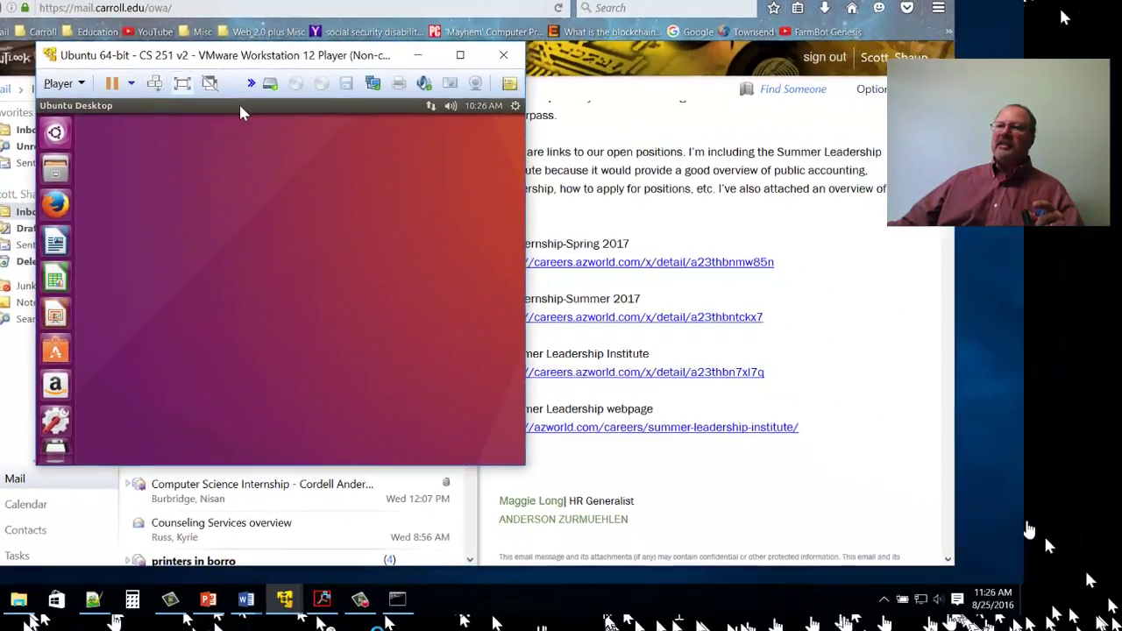
click(265, 112)
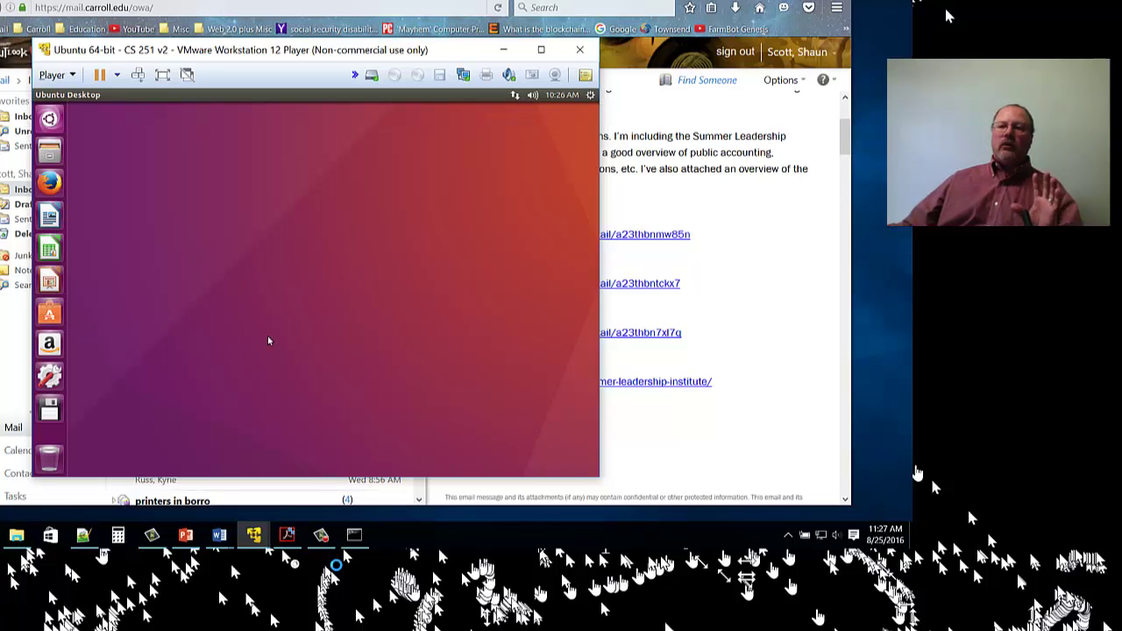
Launch a Terminal from the Ubuntu desktop's context menu via Open Terminal.
right_click(250, 304)
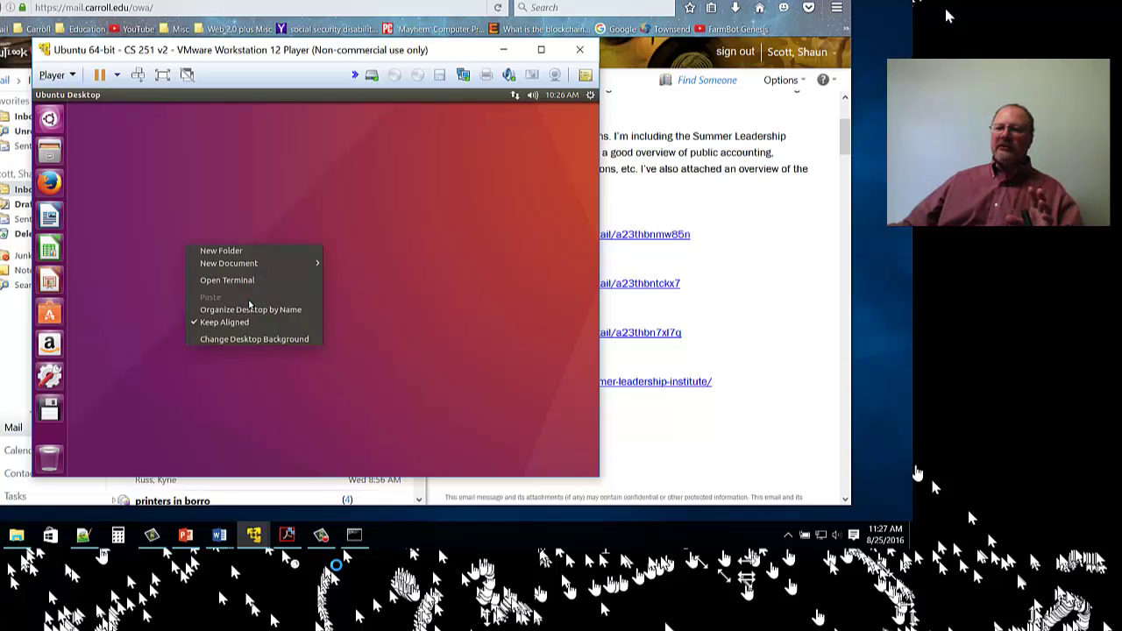
click(323, 341)
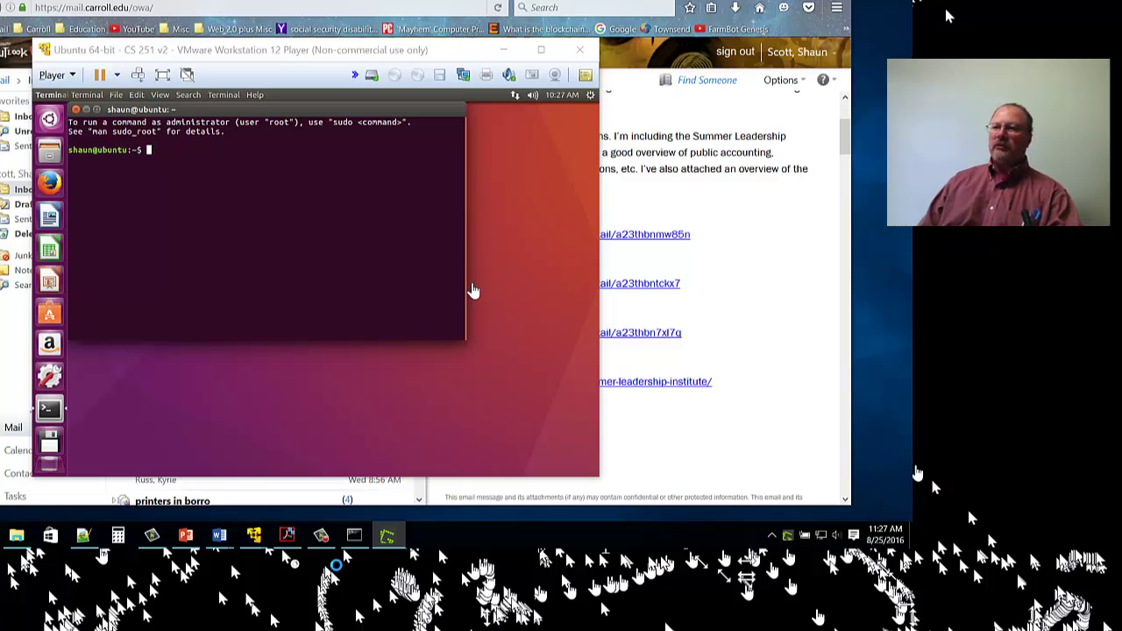
Run ls and who in the terminal, showing home folders and the tty7 login, then type sudo.
click(473, 283)
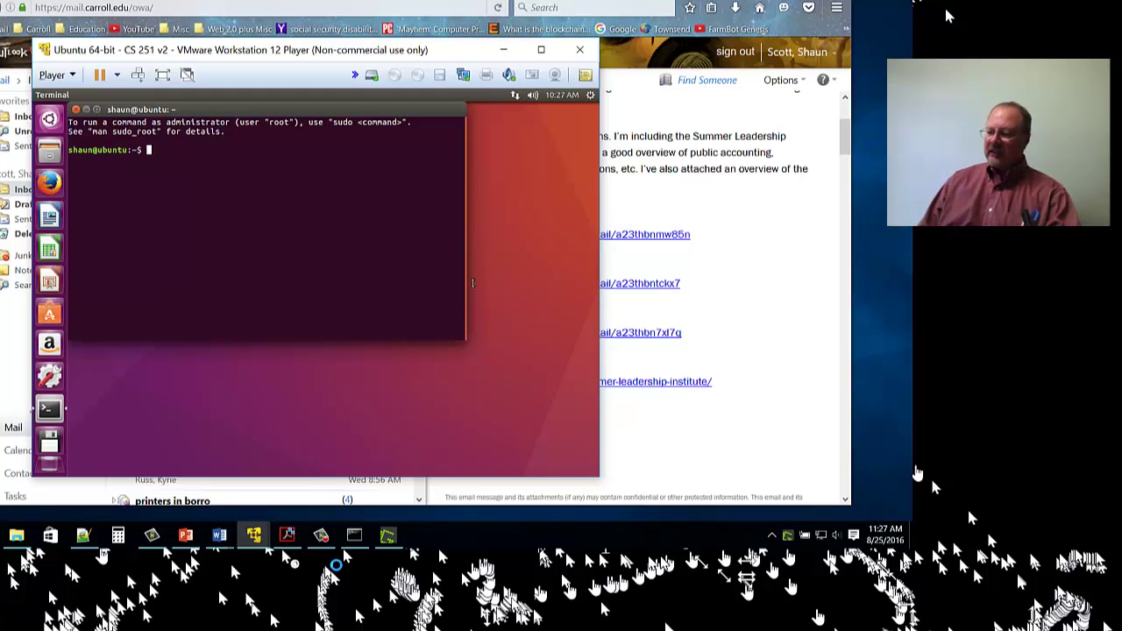
text(ls)
key(Return)
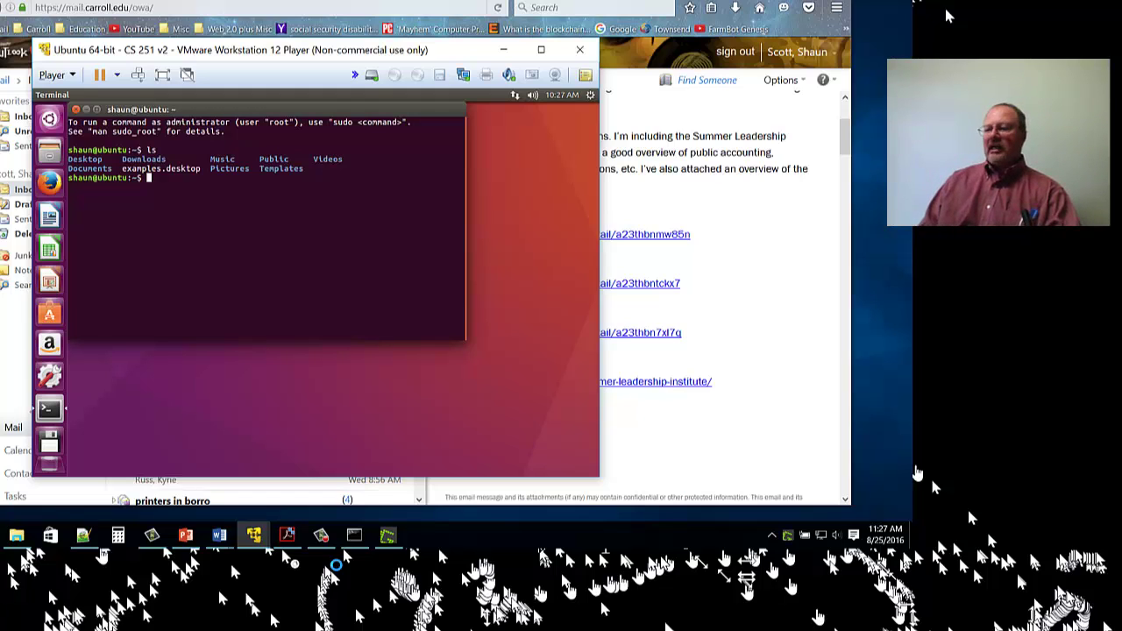
text(who)
key(Return)
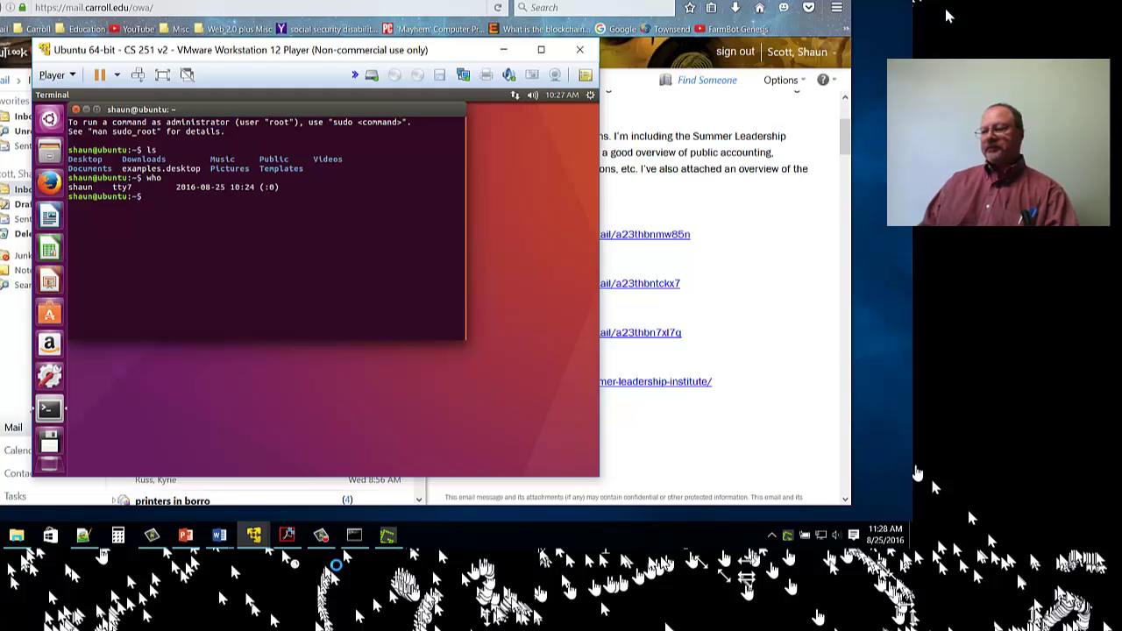
text(sudo)
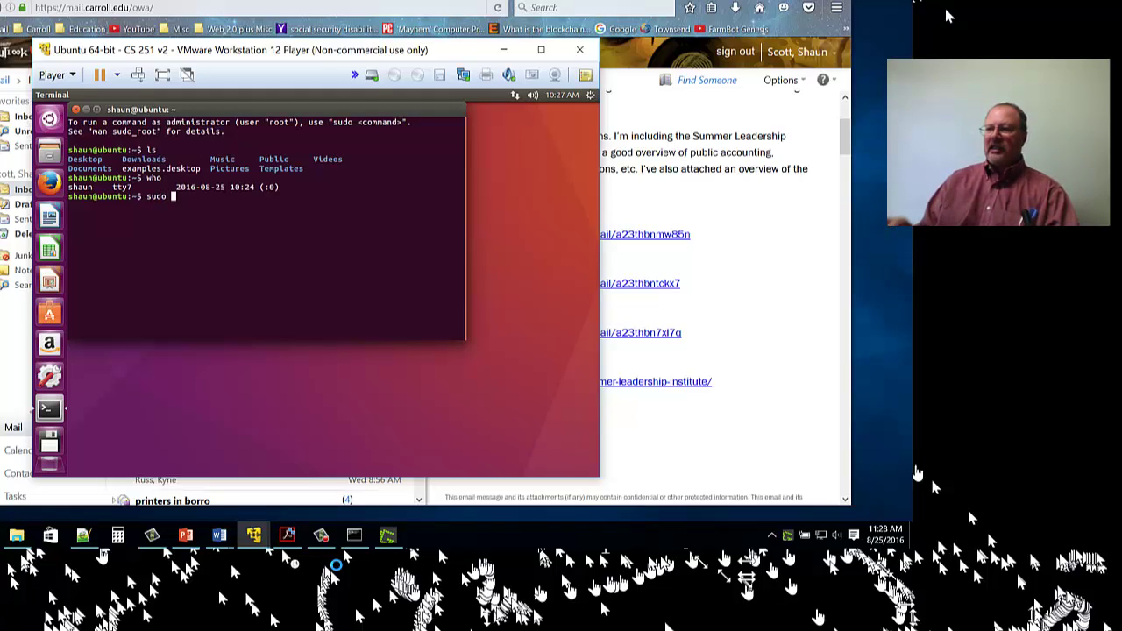